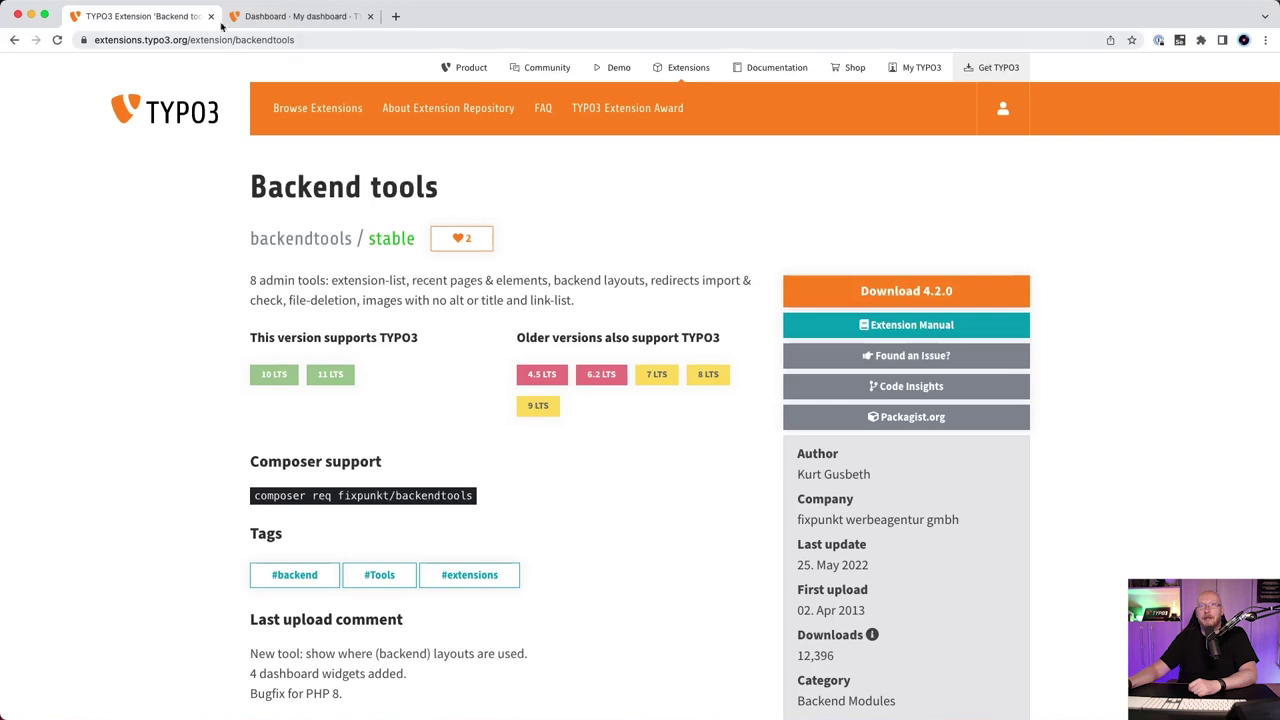
Step: Switch to the TYPO3 backend and open the Backendtools module
click(252, 20)
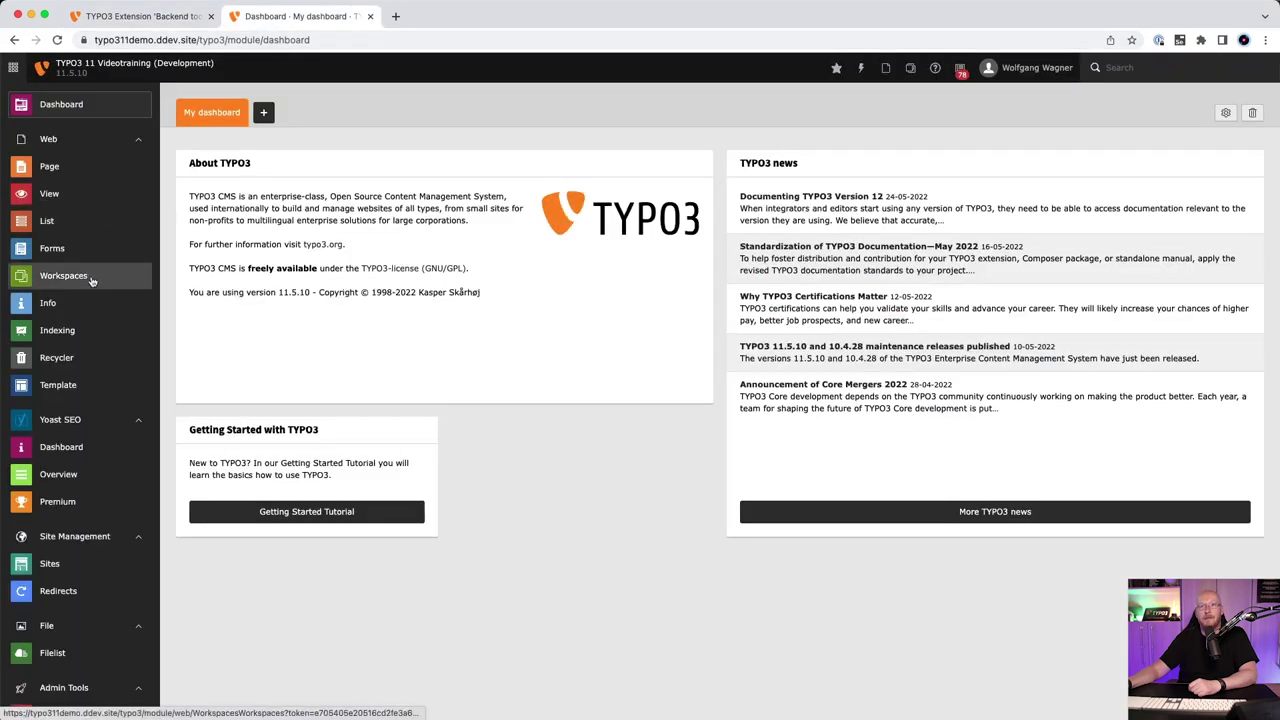
scroll(91, 281, down, 5)
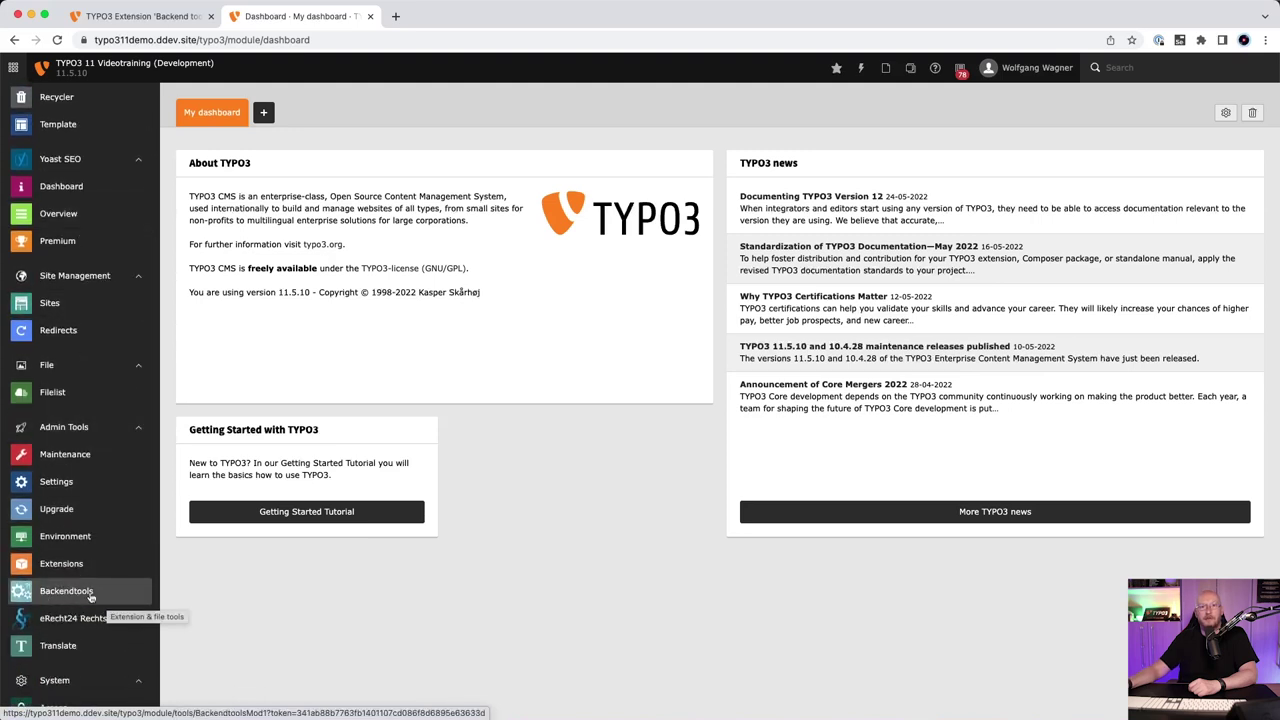
click(46, 595)
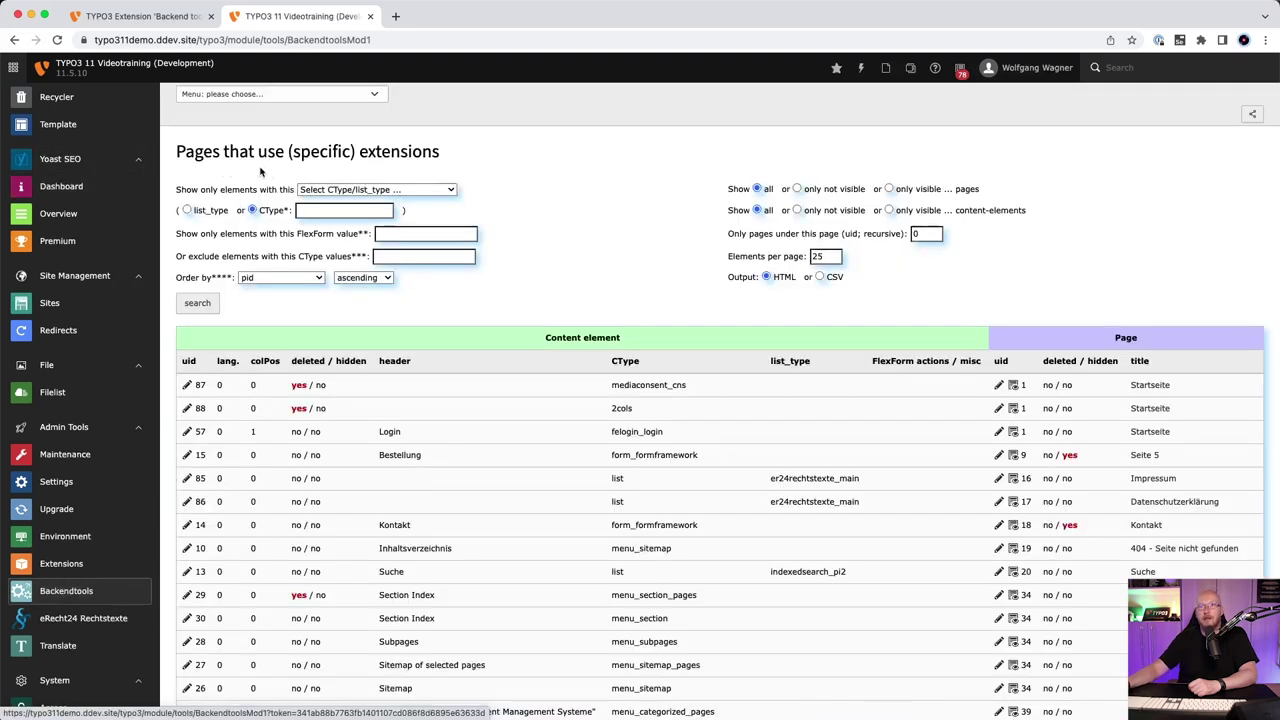
Step: Examine the listed content elements, their CType and list_type values, and the pages that contain them
scroll(360, 172, down, 1)
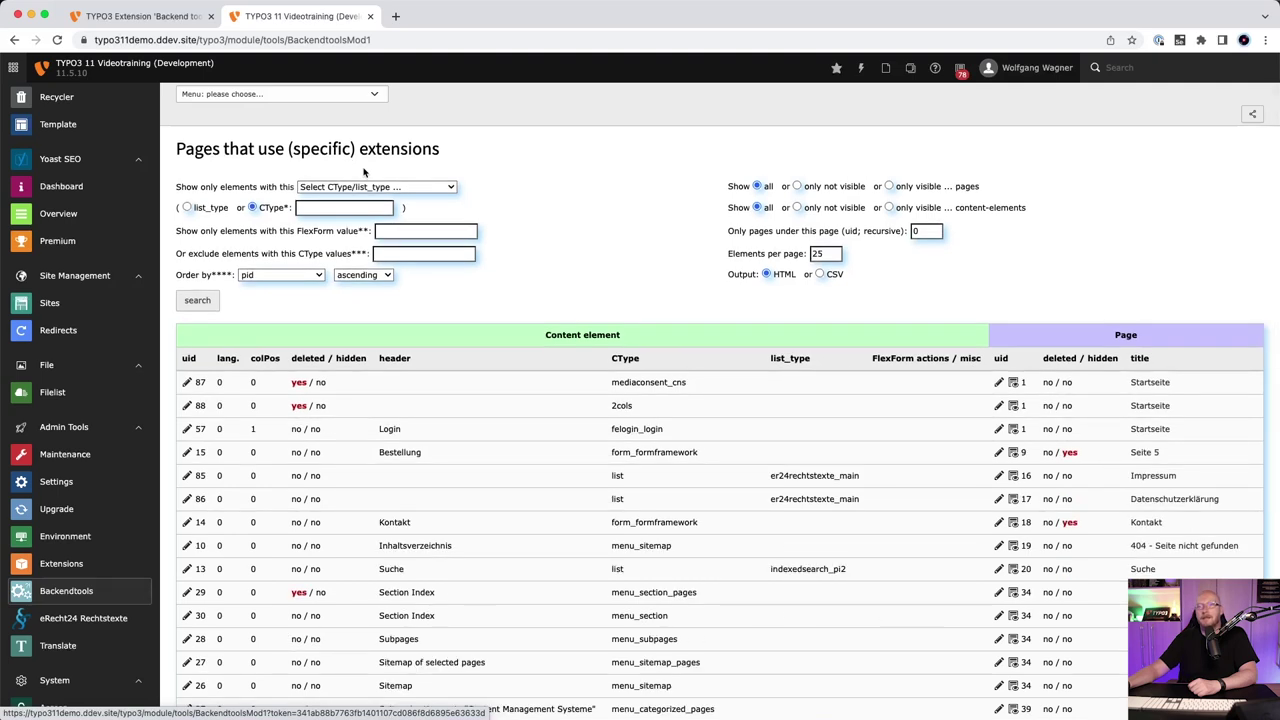
scroll(360, 171, up, 1)
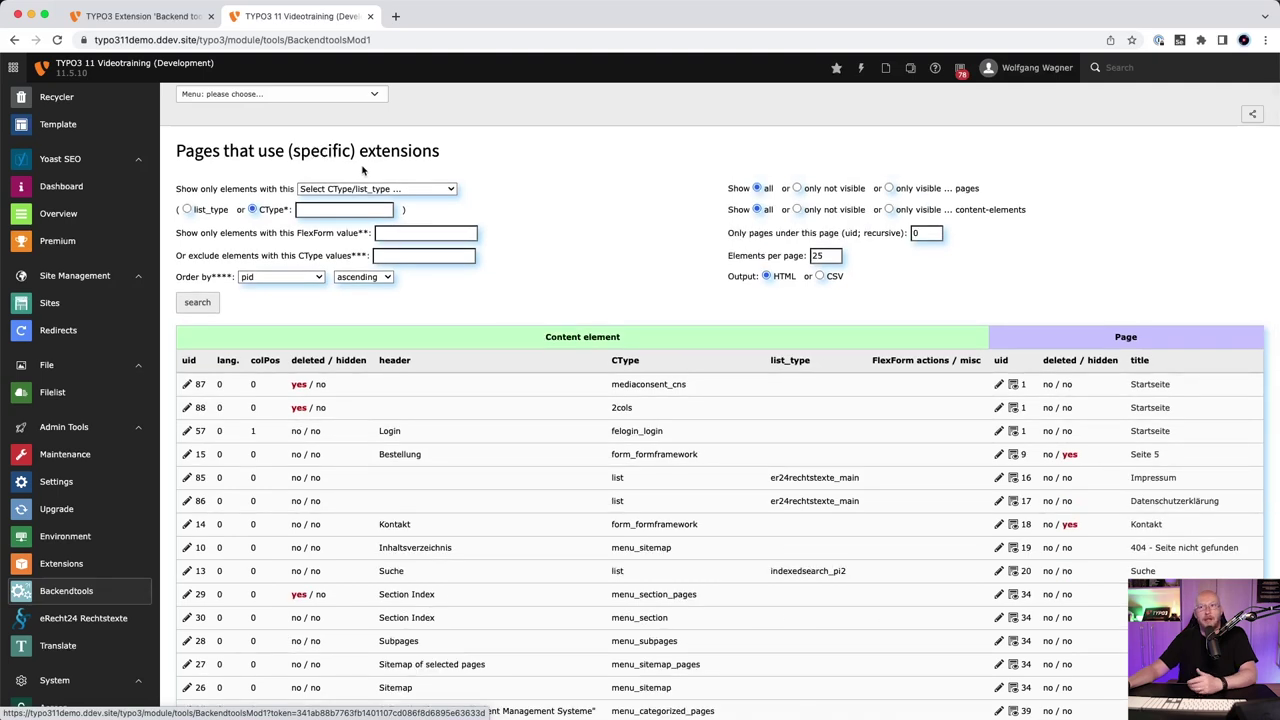
scroll(366, 172, down, 1)
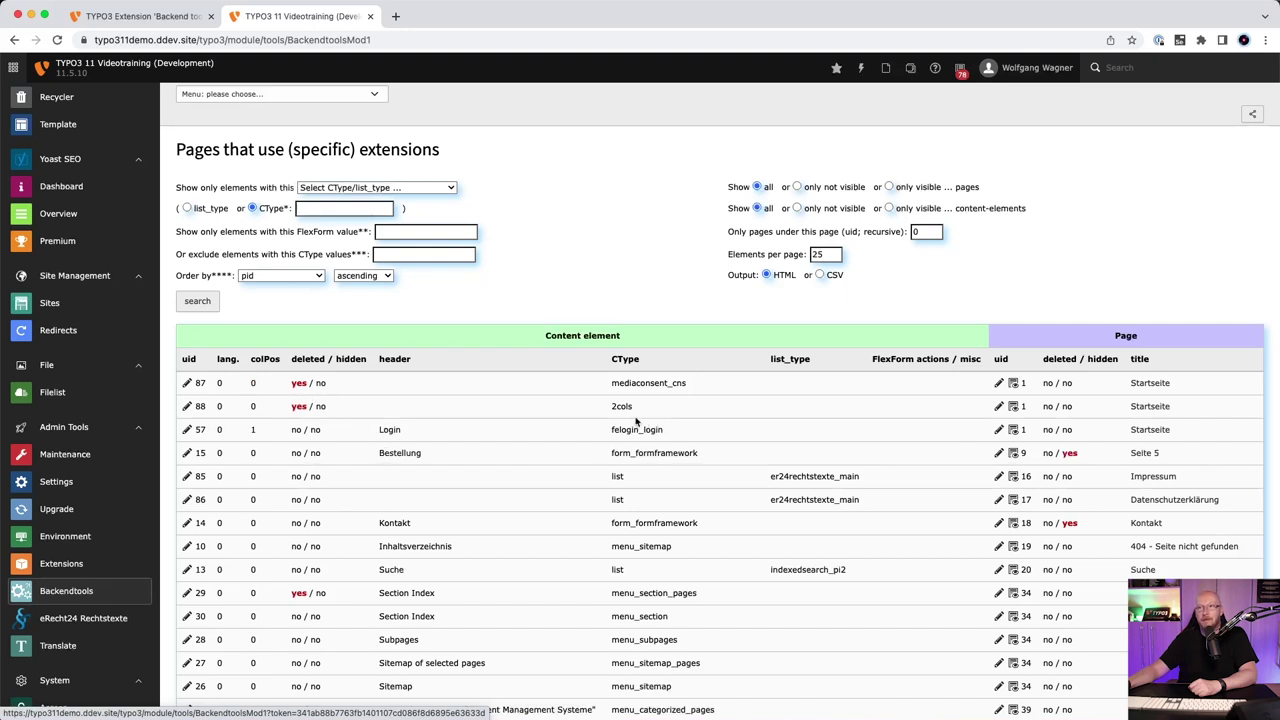
scroll(621, 407, up, 1)
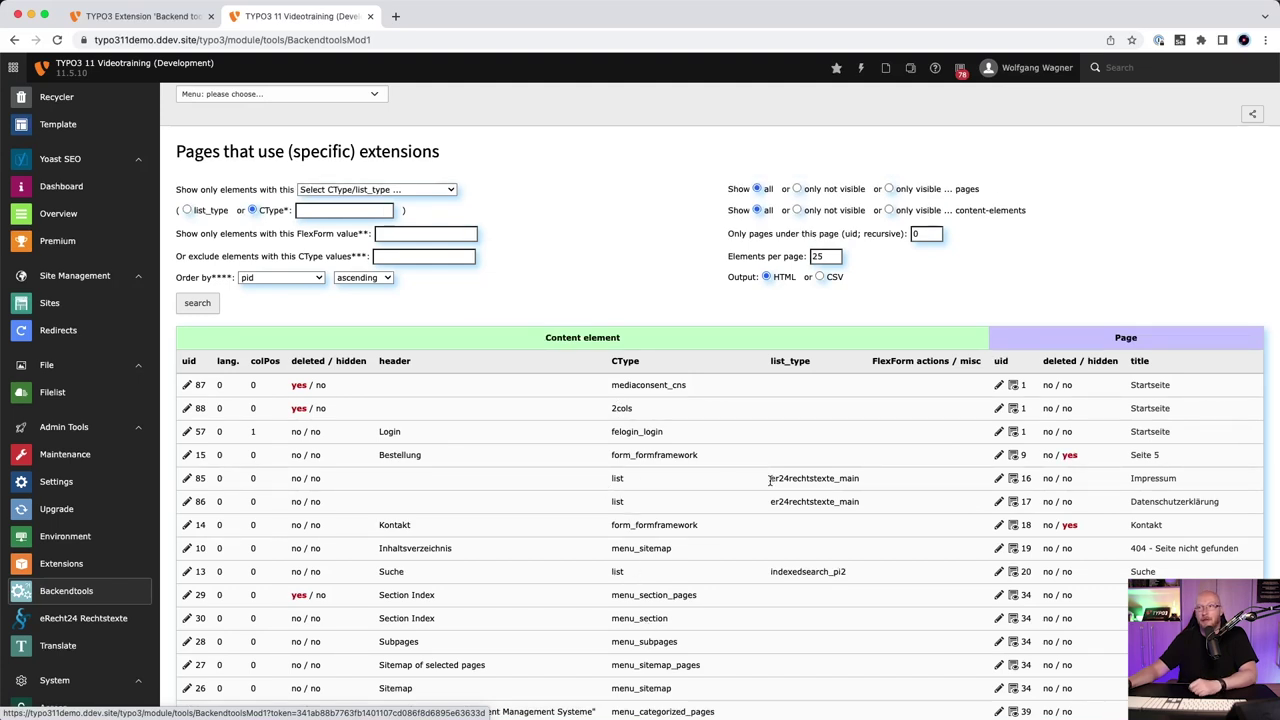
scroll(770, 482, down, 1)
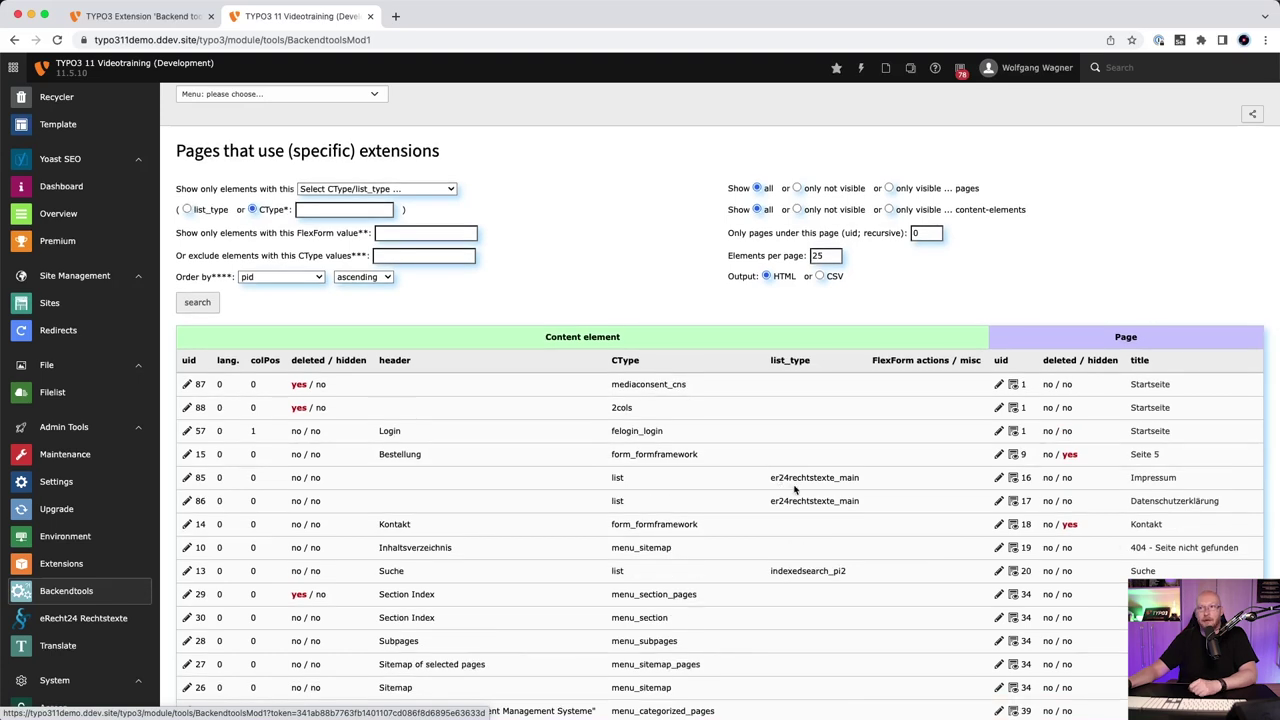
scroll(785, 480, down, 1)
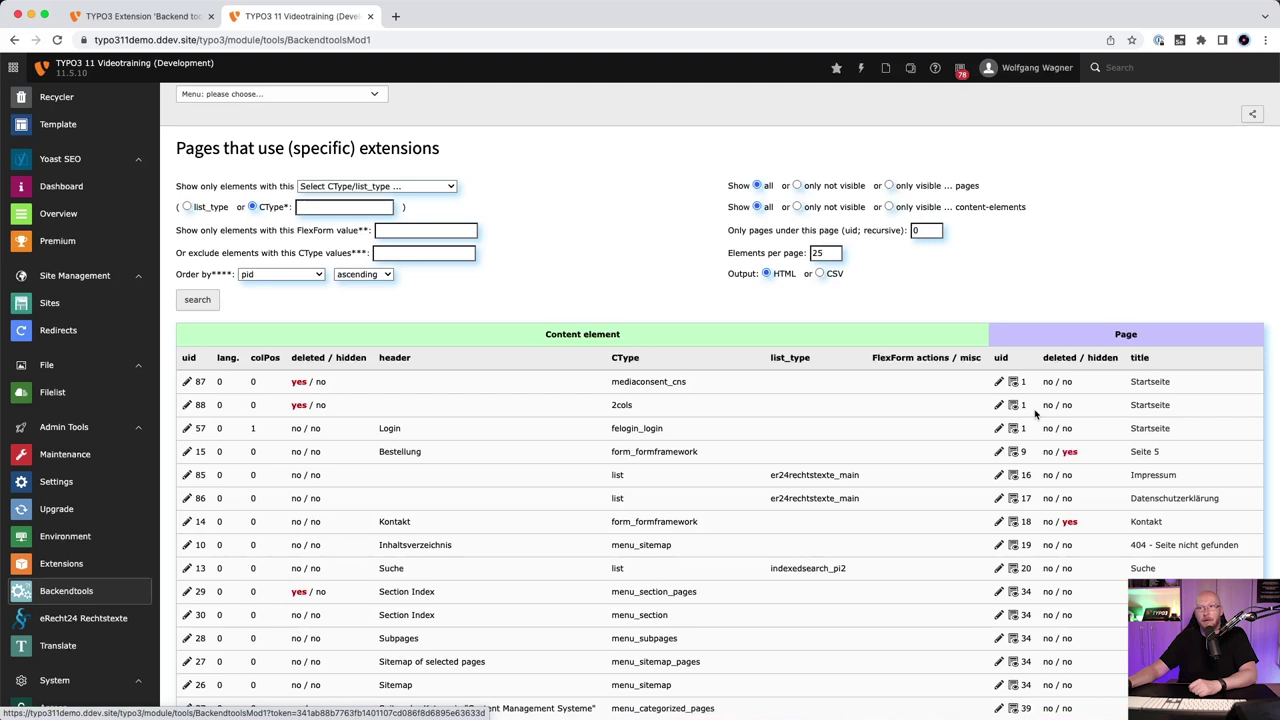
scroll(1042, 424, up, 1)
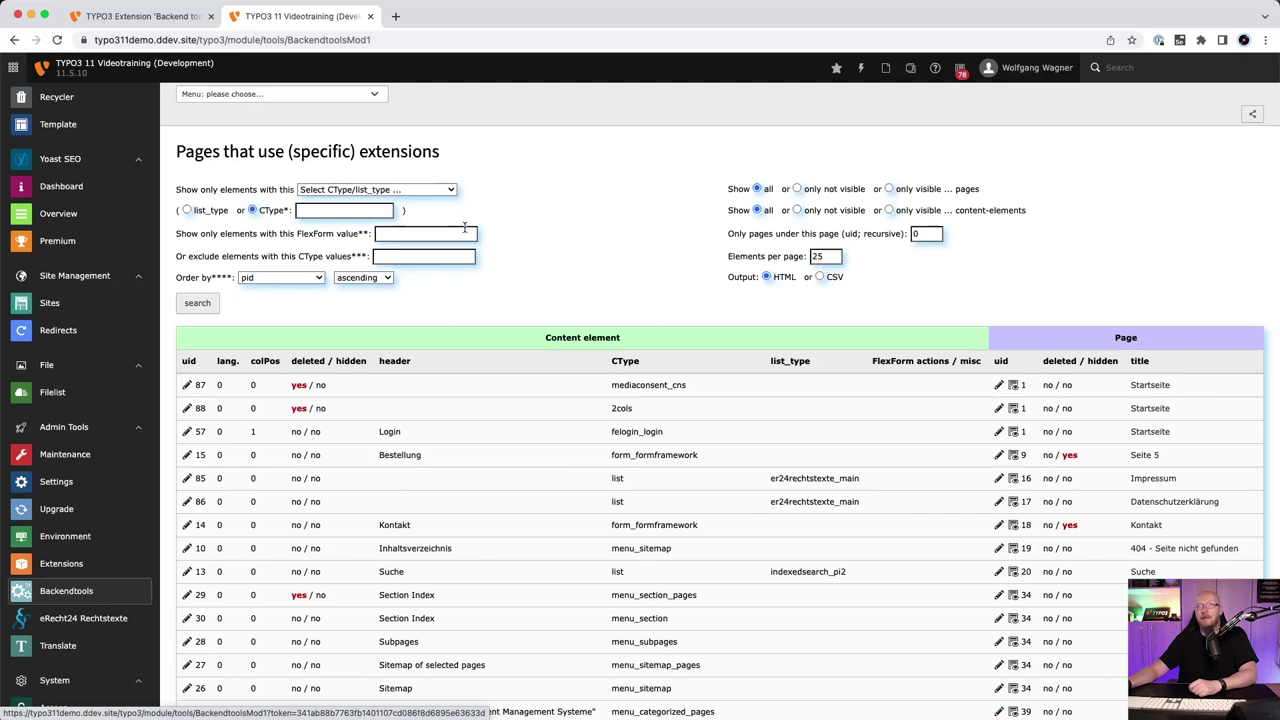
Step: Search for the pages whose content elements use the CType 2cols
click(340, 190)
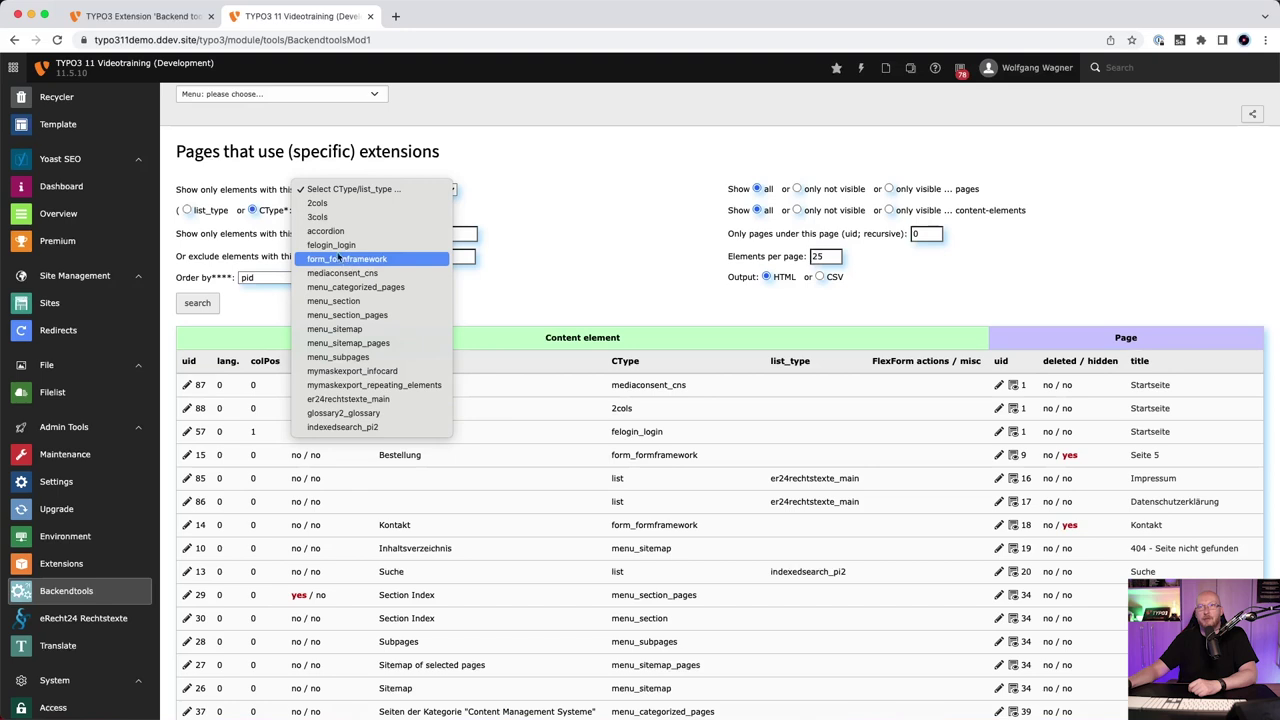
click(317, 204)
click(198, 302)
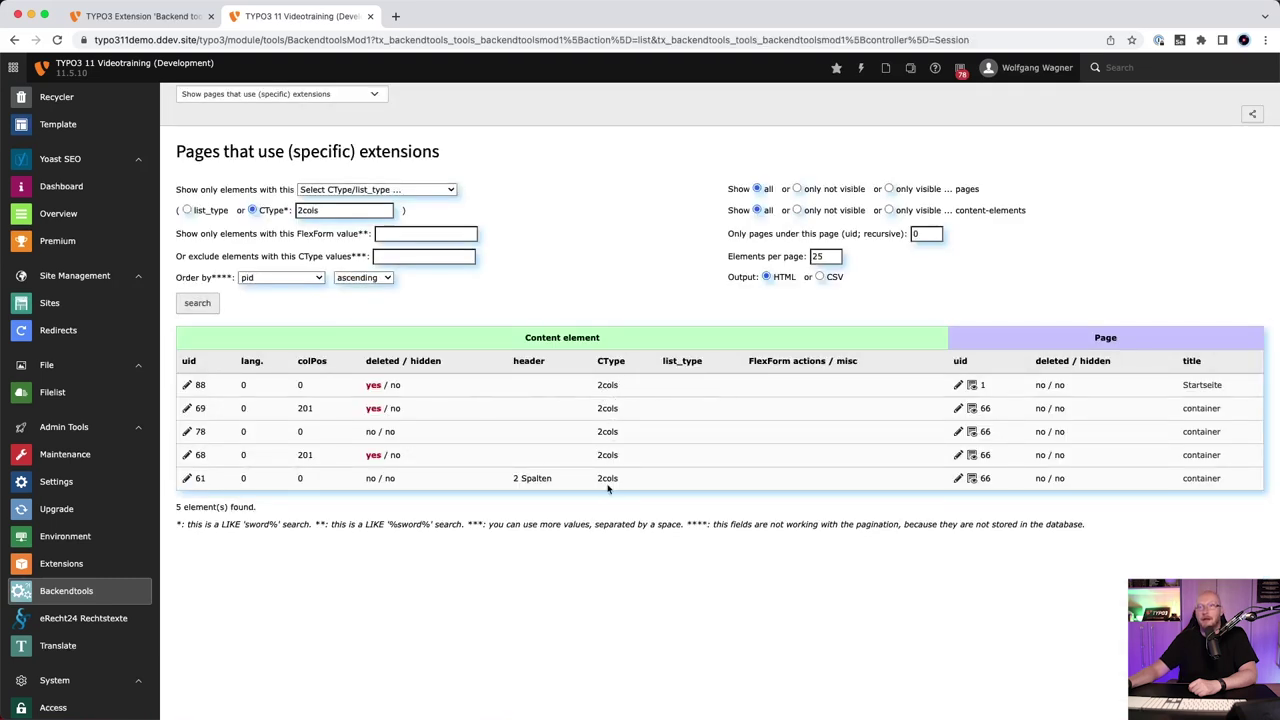
Step: Output the 2cols search results as CSV and return the output to HTML
click(287, 282)
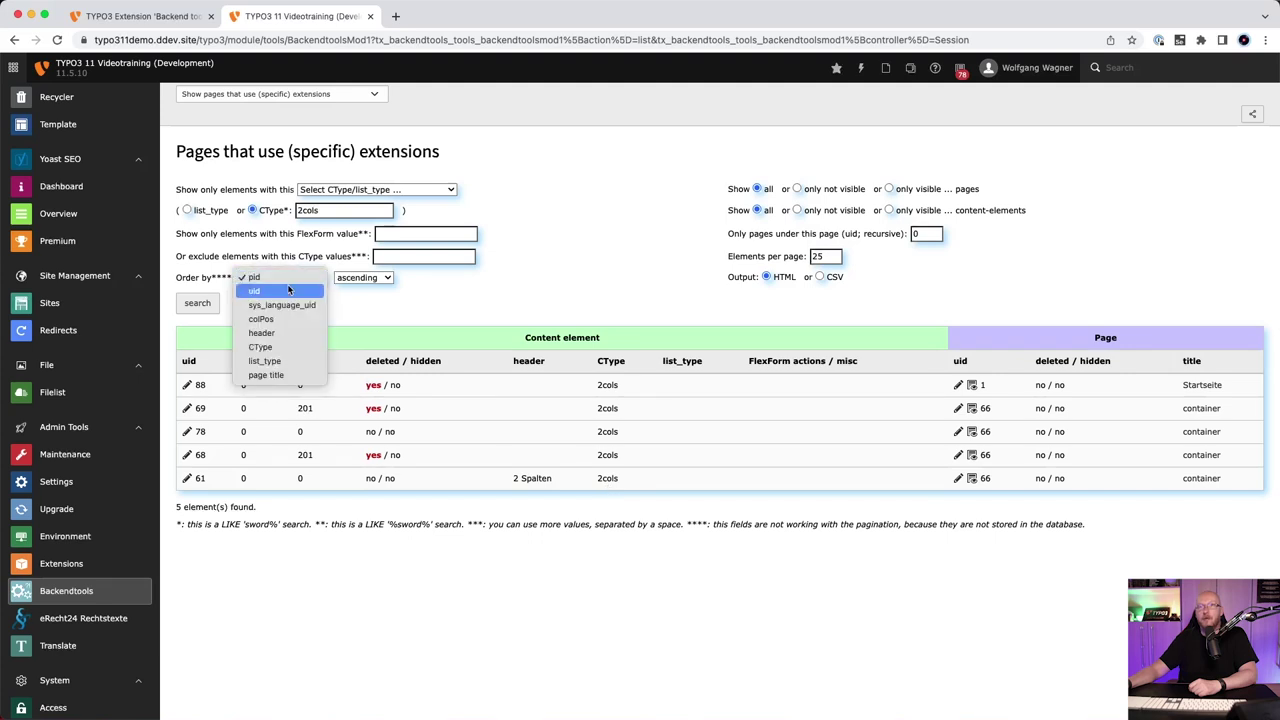
click(790, 180)
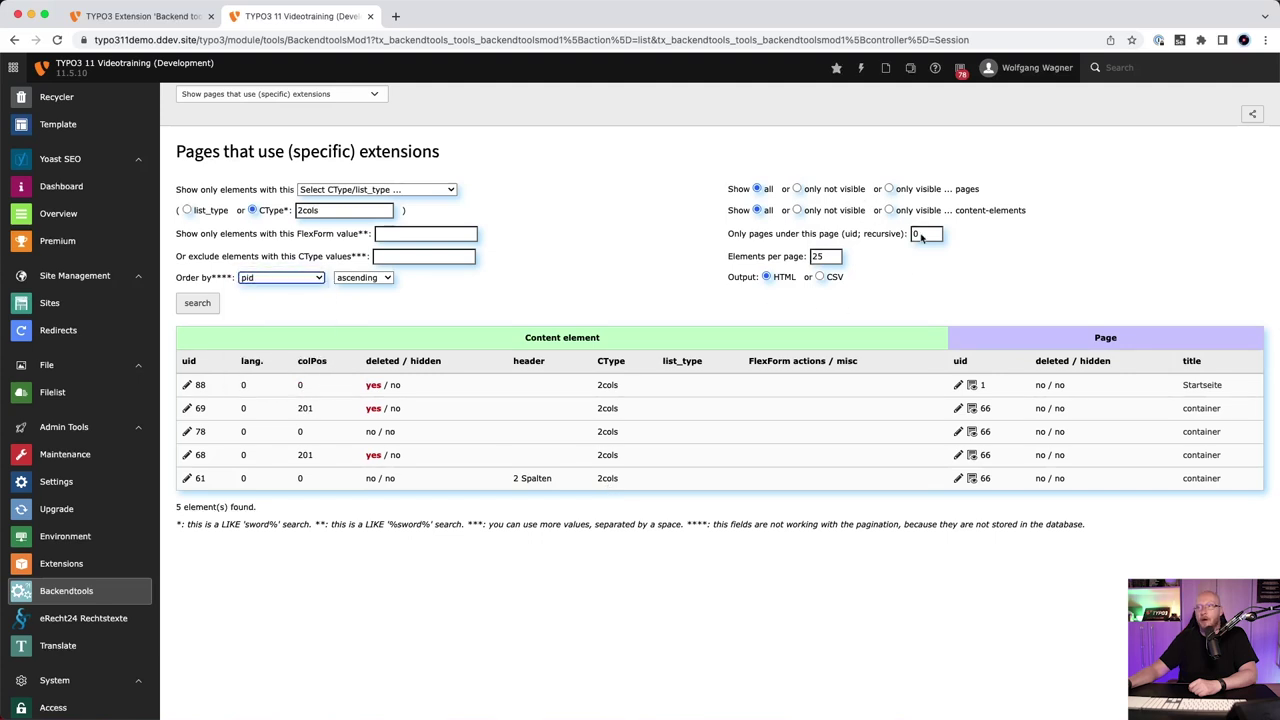
click(820, 277)
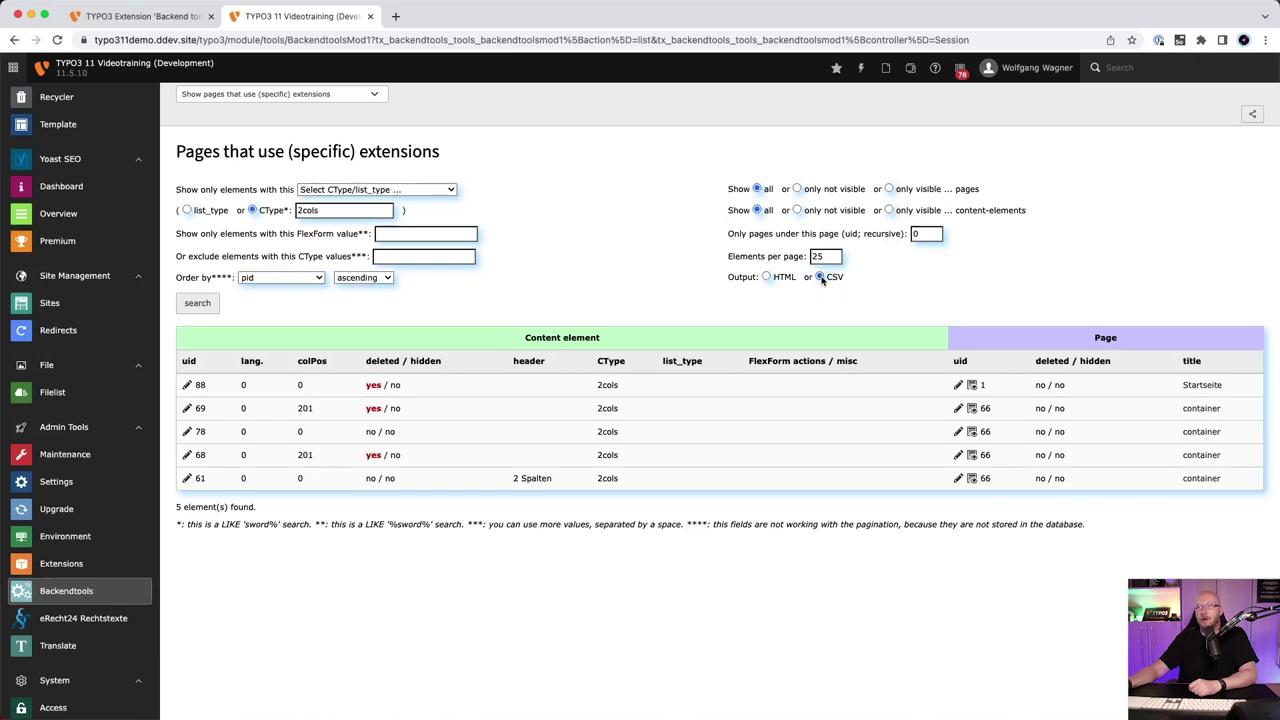
click(219, 304)
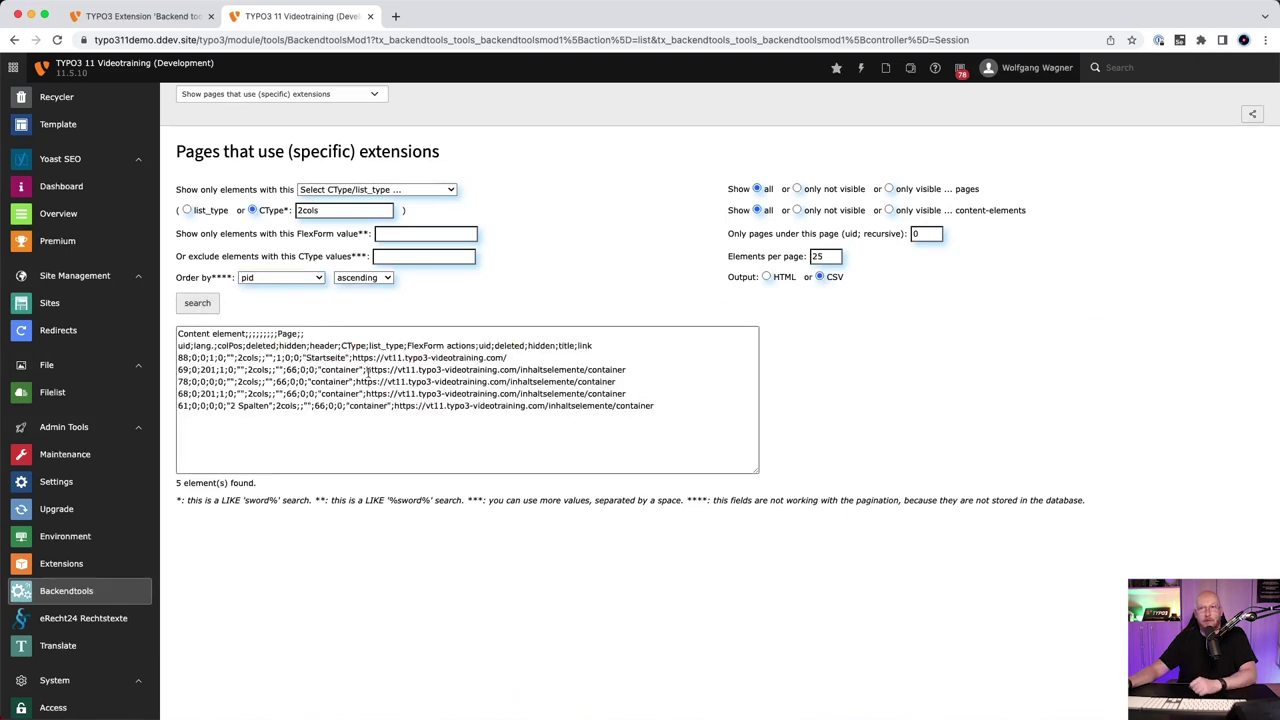
click(766, 277)
click(204, 305)
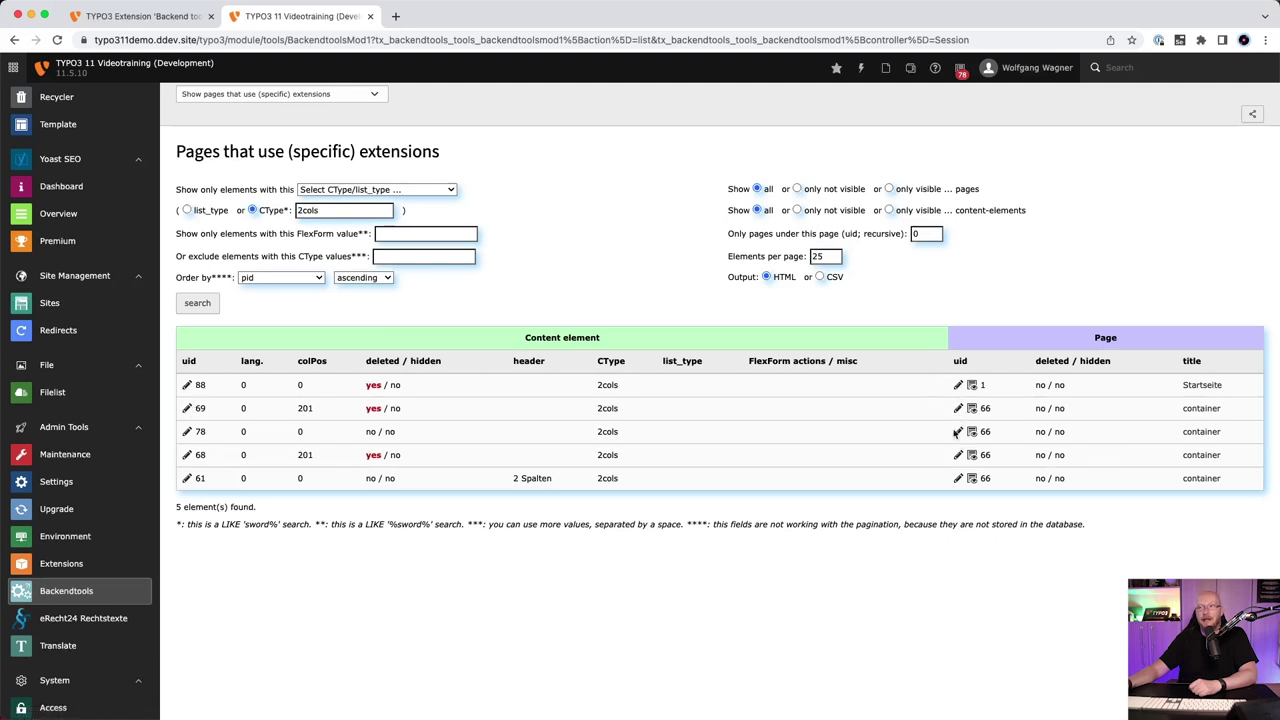
Step: Show the latest changed pages and content elements and examine their modification dates
click(214, 95)
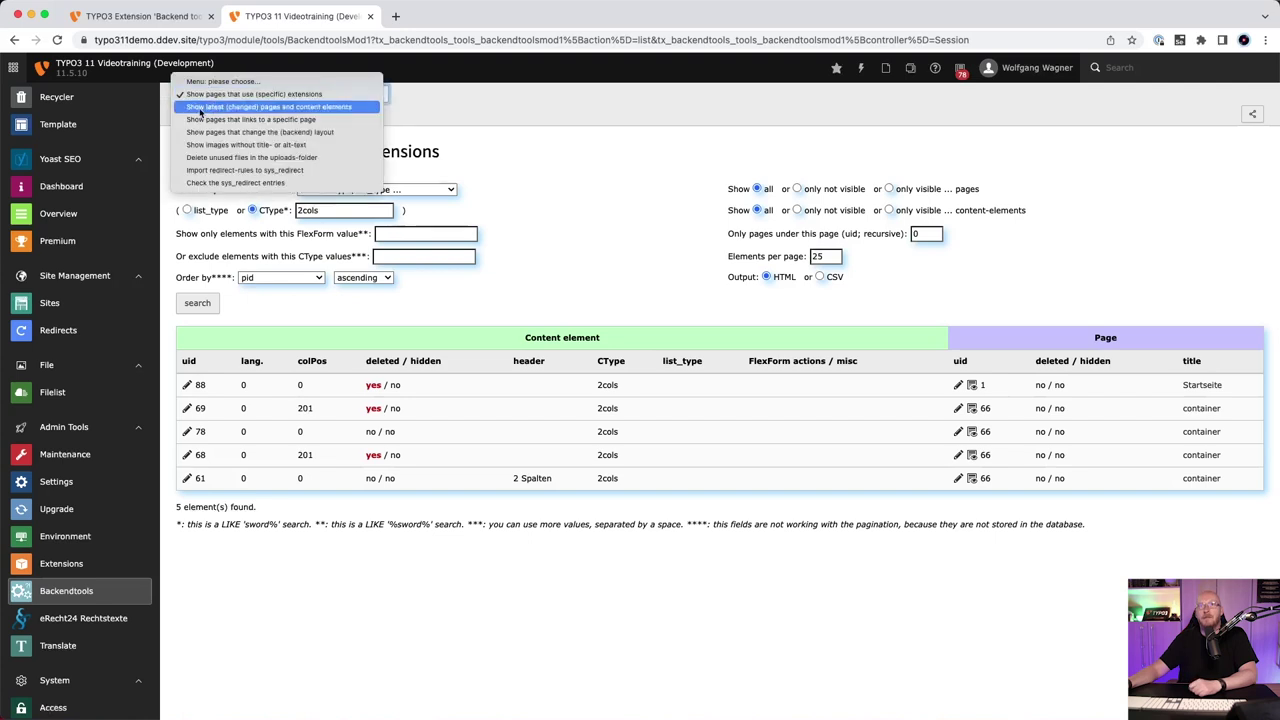
click(254, 107)
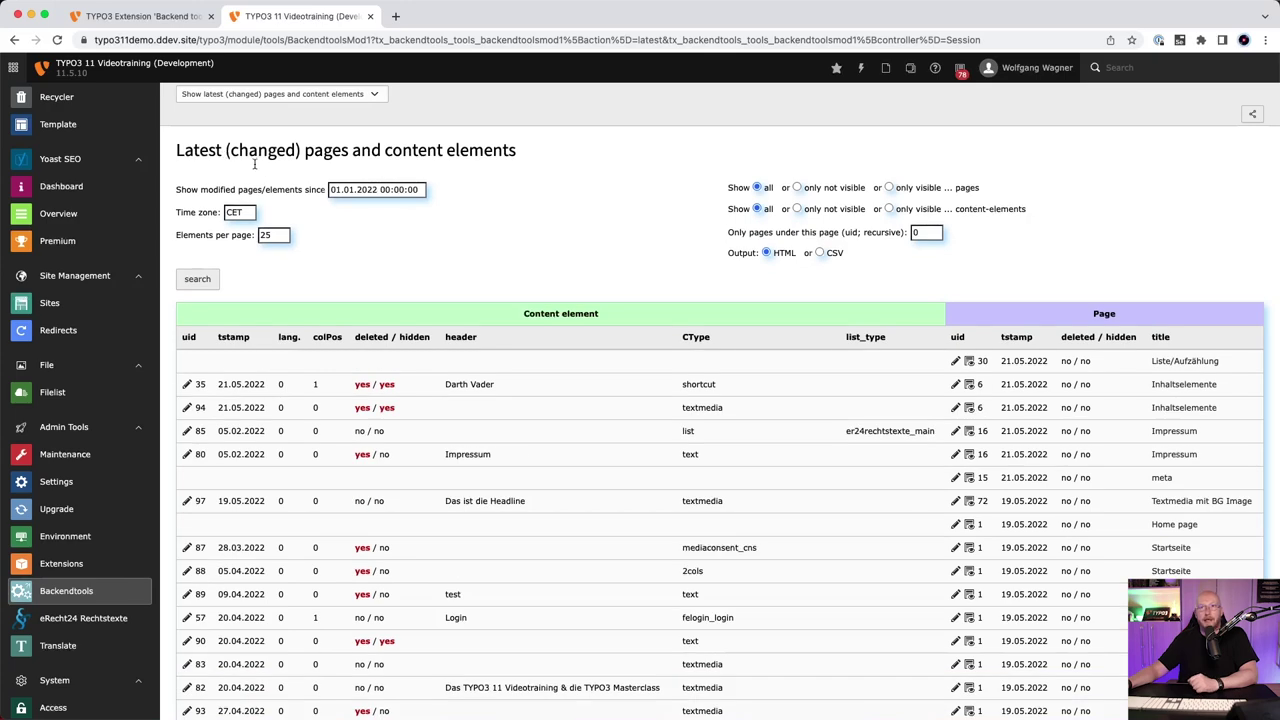
scroll(333, 172, down, 1)
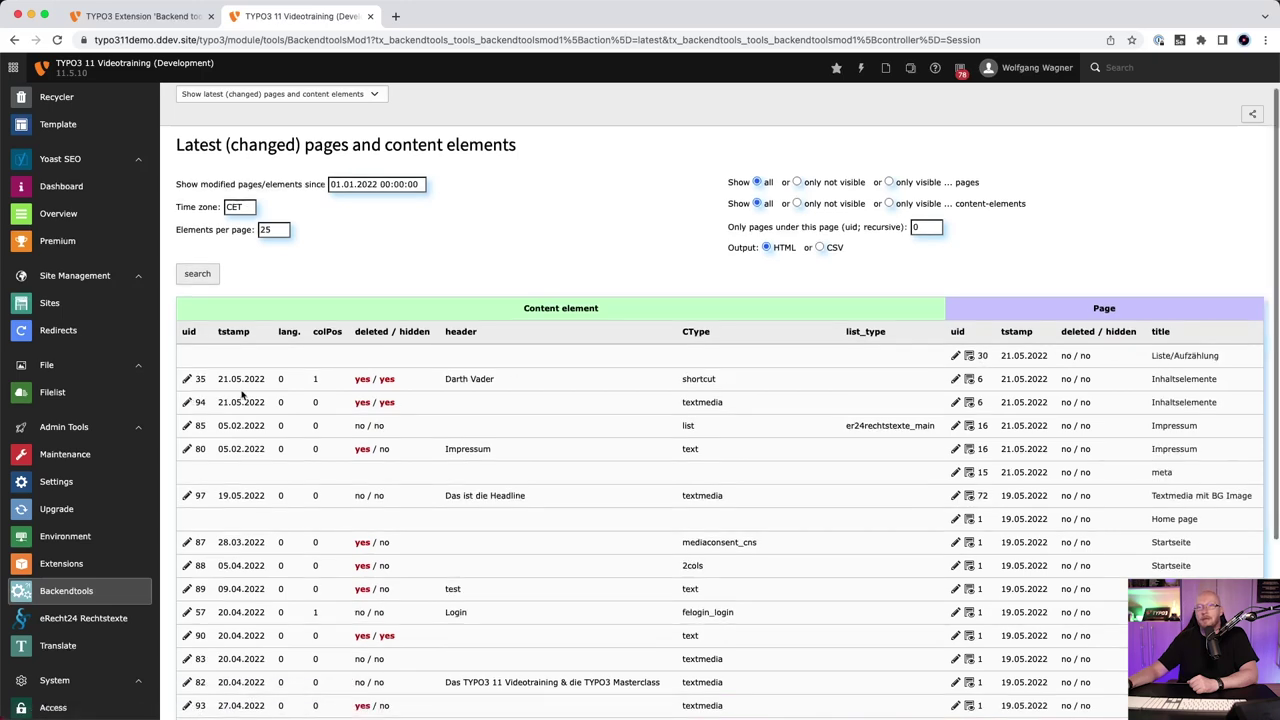
scroll(244, 395, up, 1)
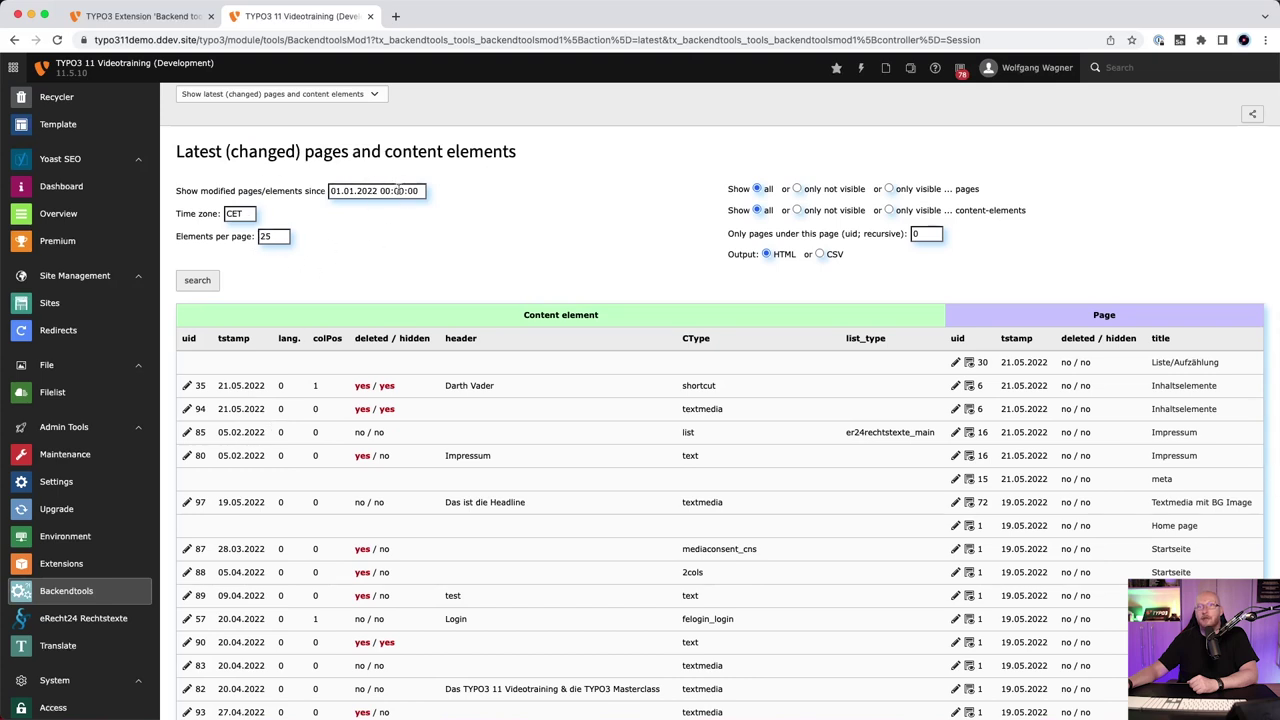
Step: Show pages that link to a specific page and restrict the search to pages under uid 1
click(256, 93)
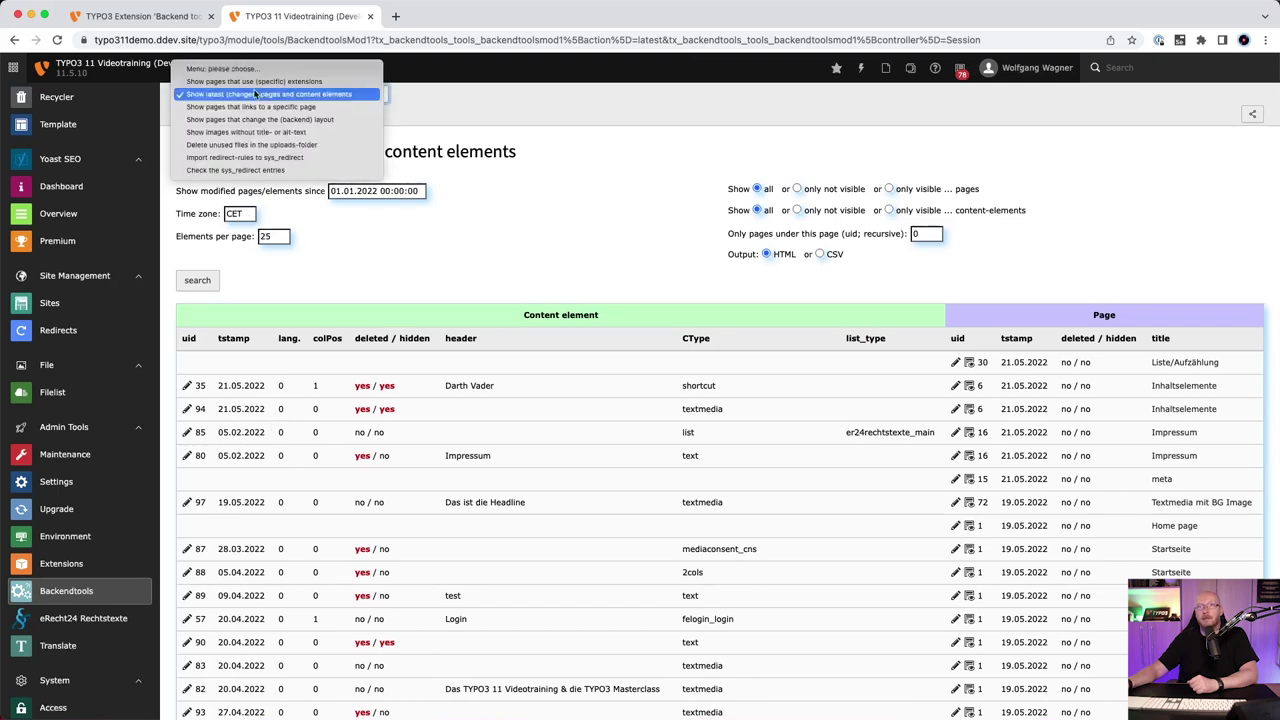
click(199, 112)
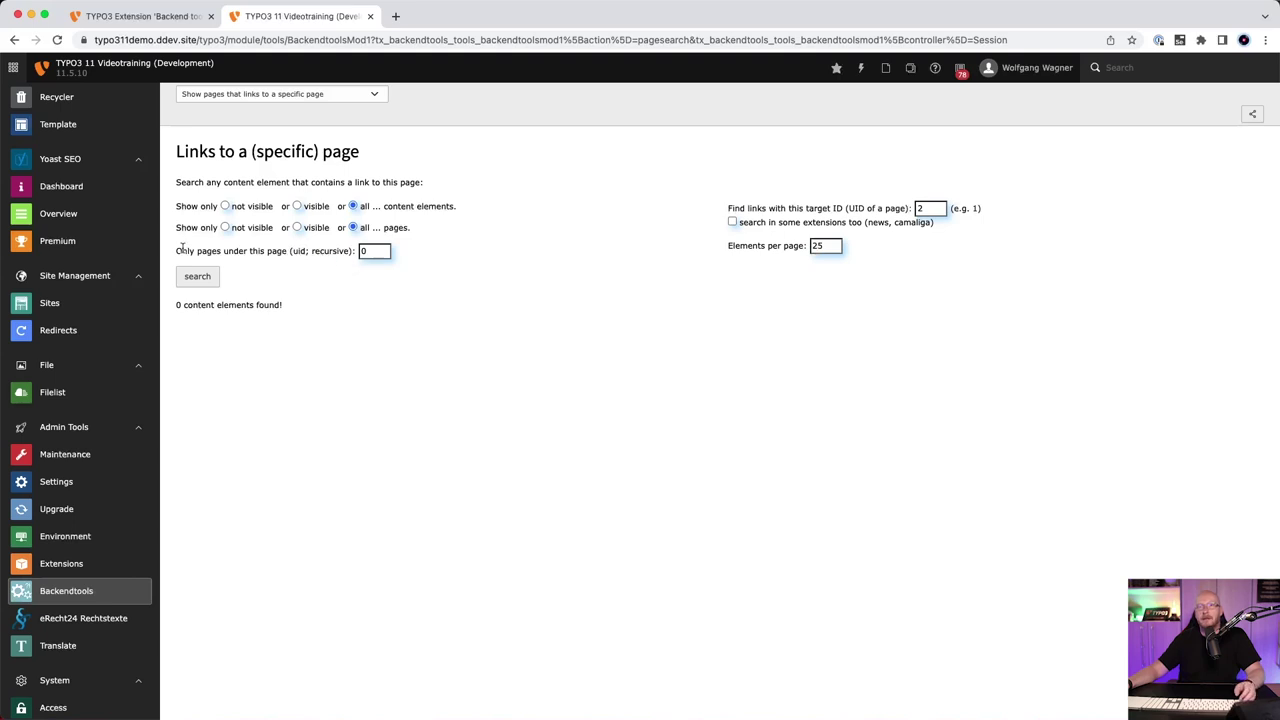
drag(181, 251, 314, 251)
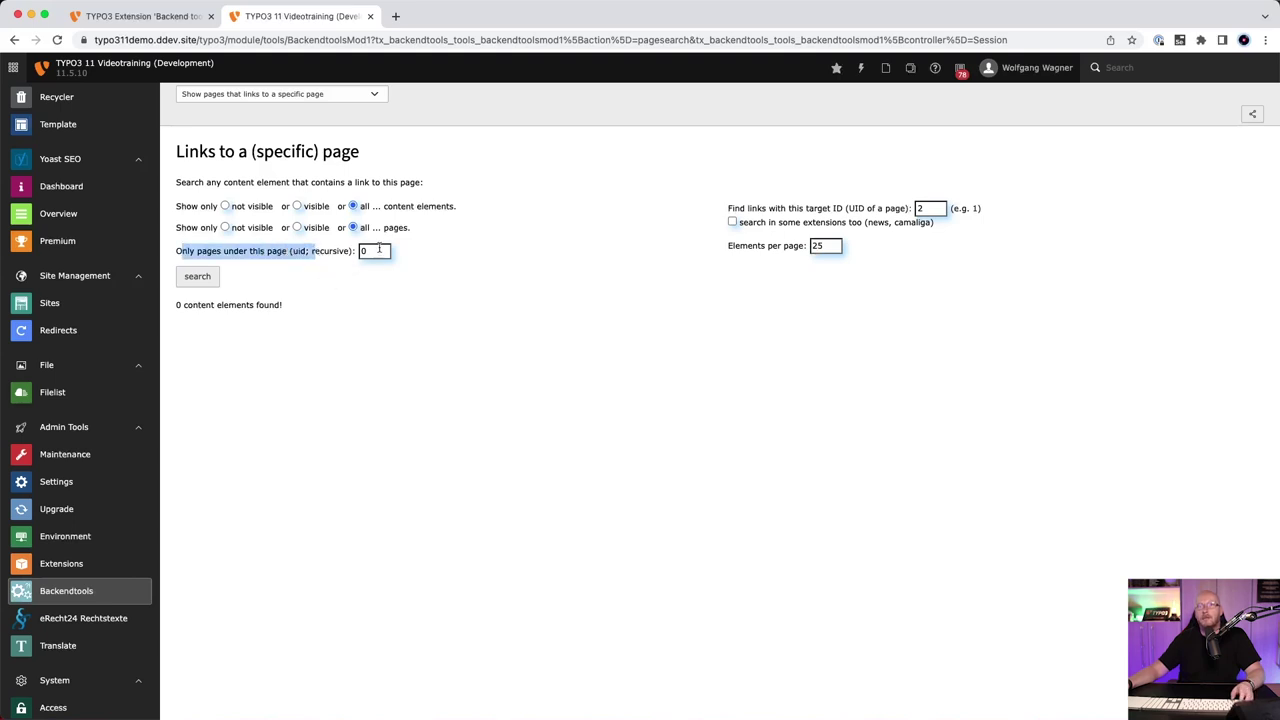
click(335, 249)
double_click(362, 251)
text(1)
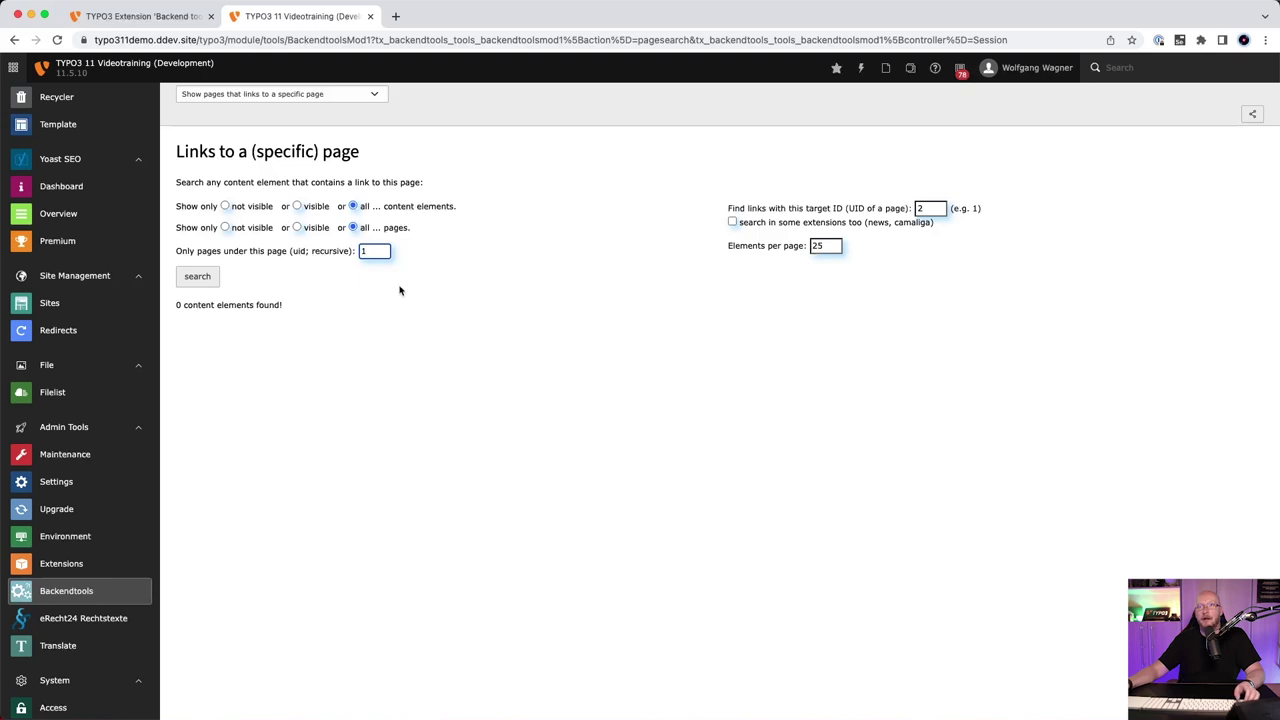
key(Tab)
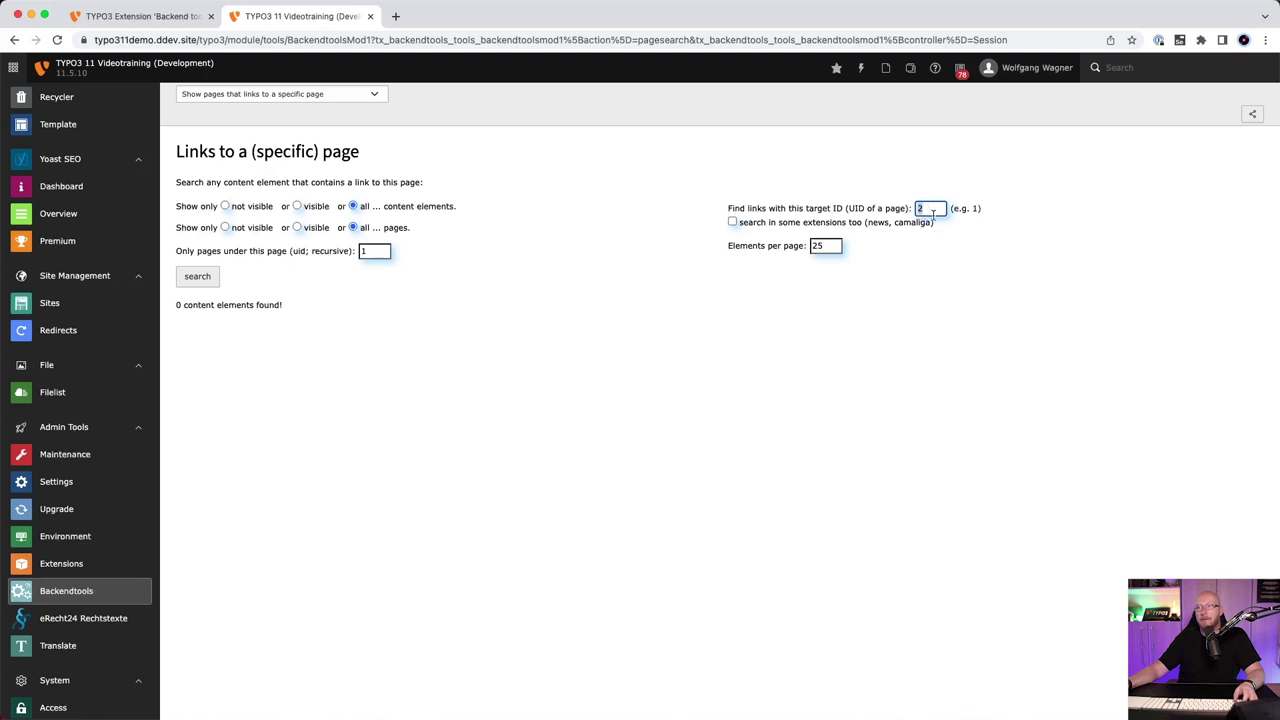
click(200, 277)
Step: Set the target page UID to 1 and search for content elements linking to it
click(938, 209)
key(BackSpace)
text(1)
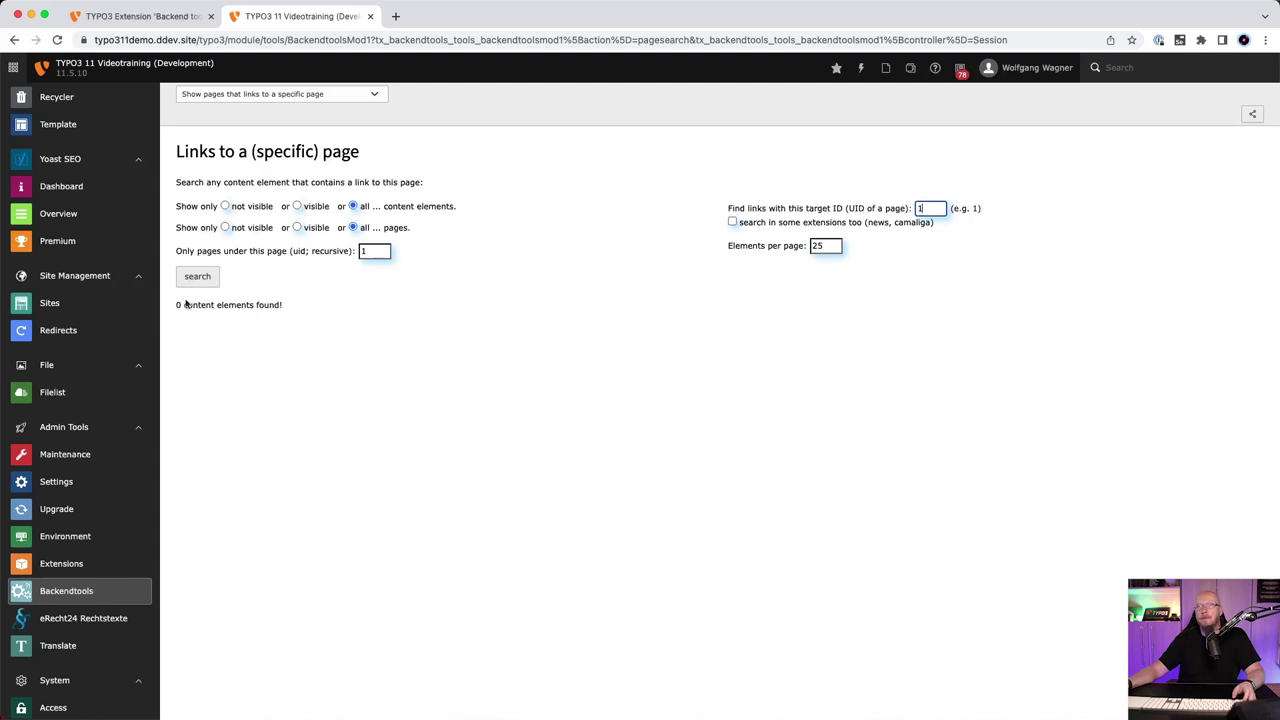
click(197, 284)
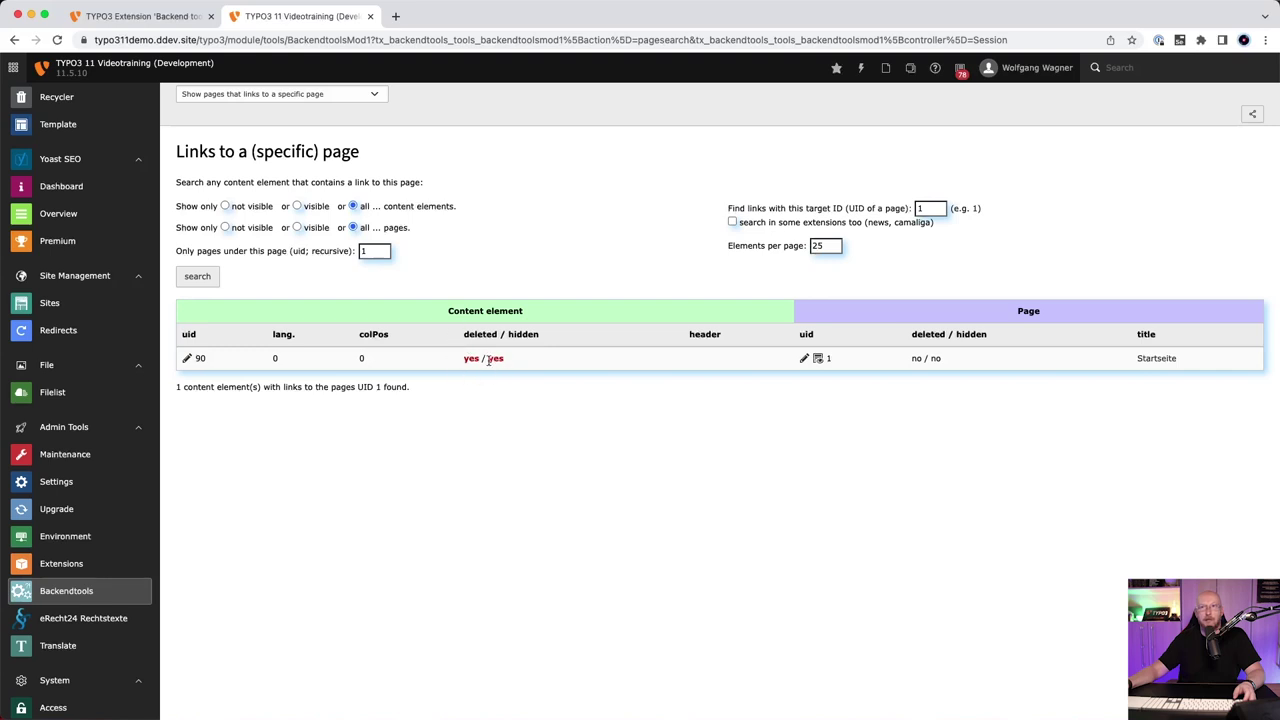
Step: Search for backend layouts used under page uid 1, and repeat the search for layouts
click(287, 98)
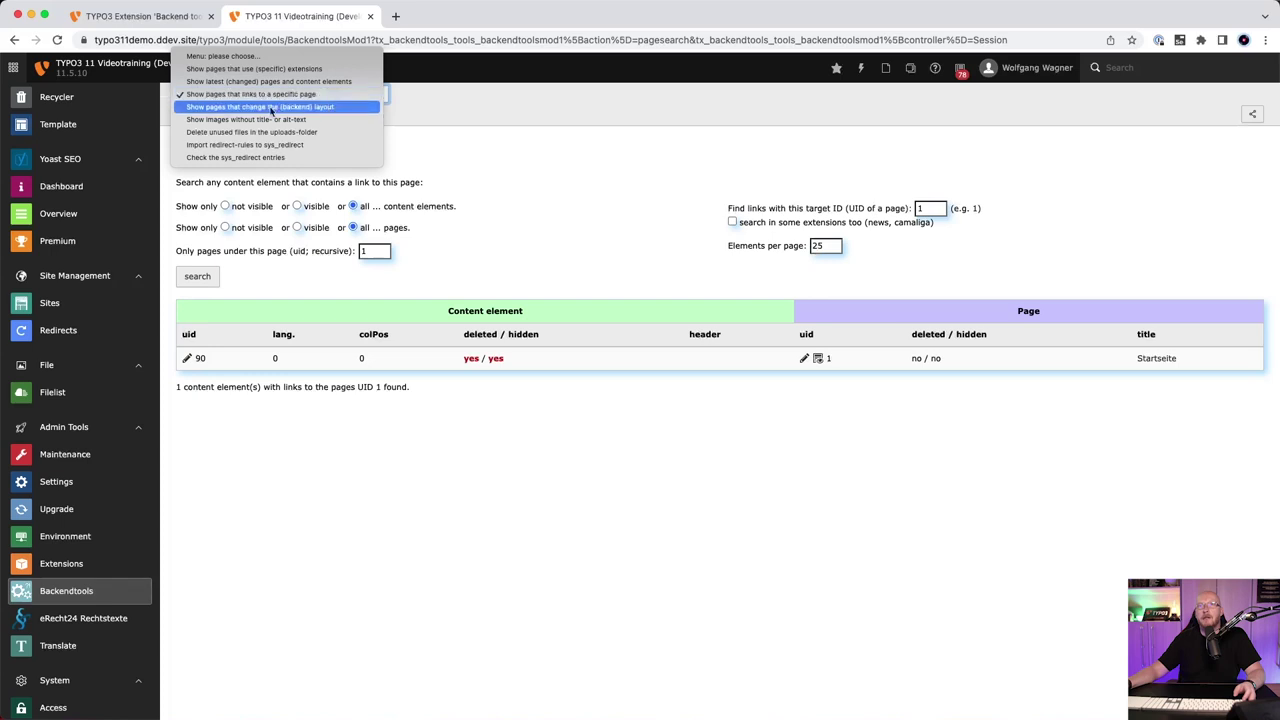
click(270, 107)
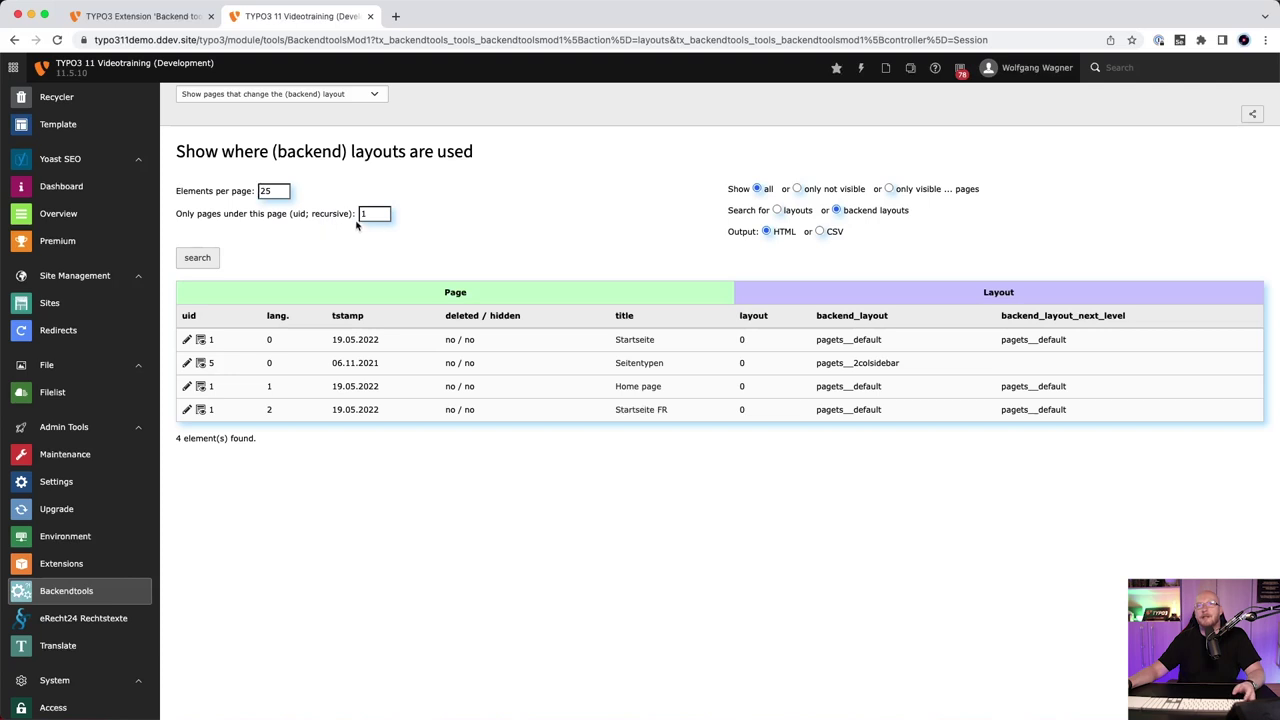
drag(208, 213, 348, 247)
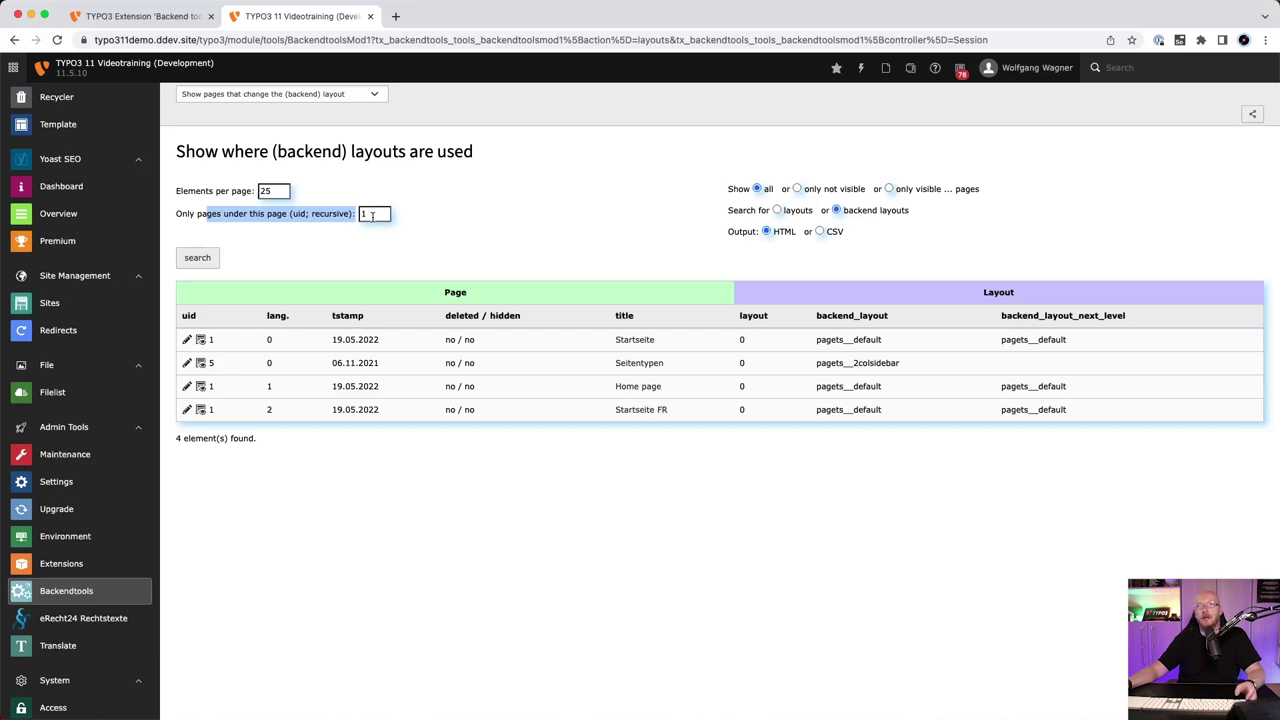
click(197, 258)
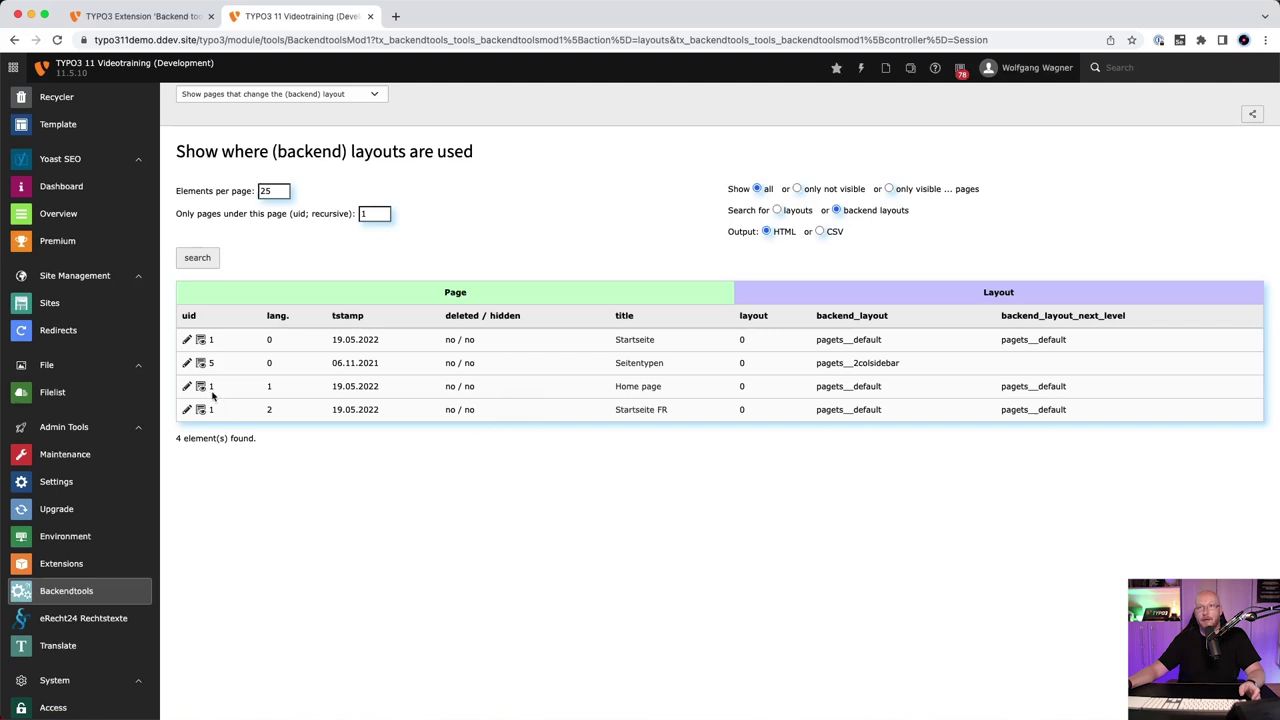
click(778, 210)
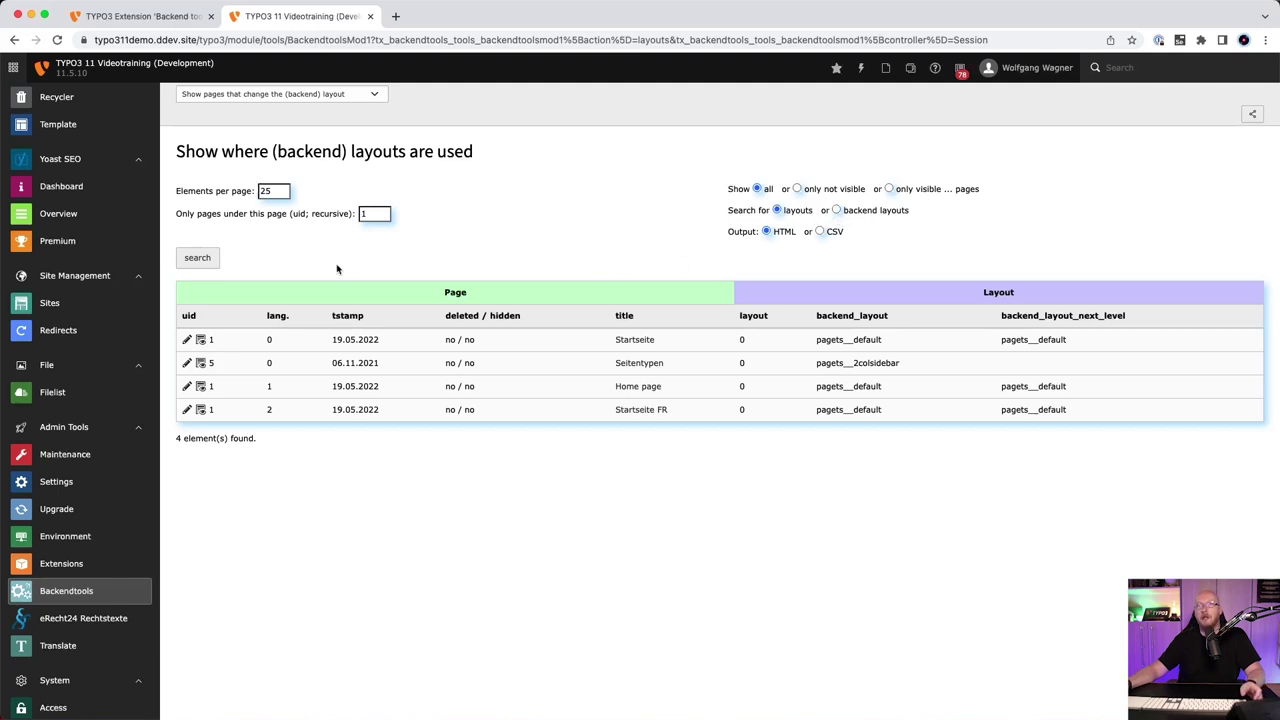
click(205, 258)
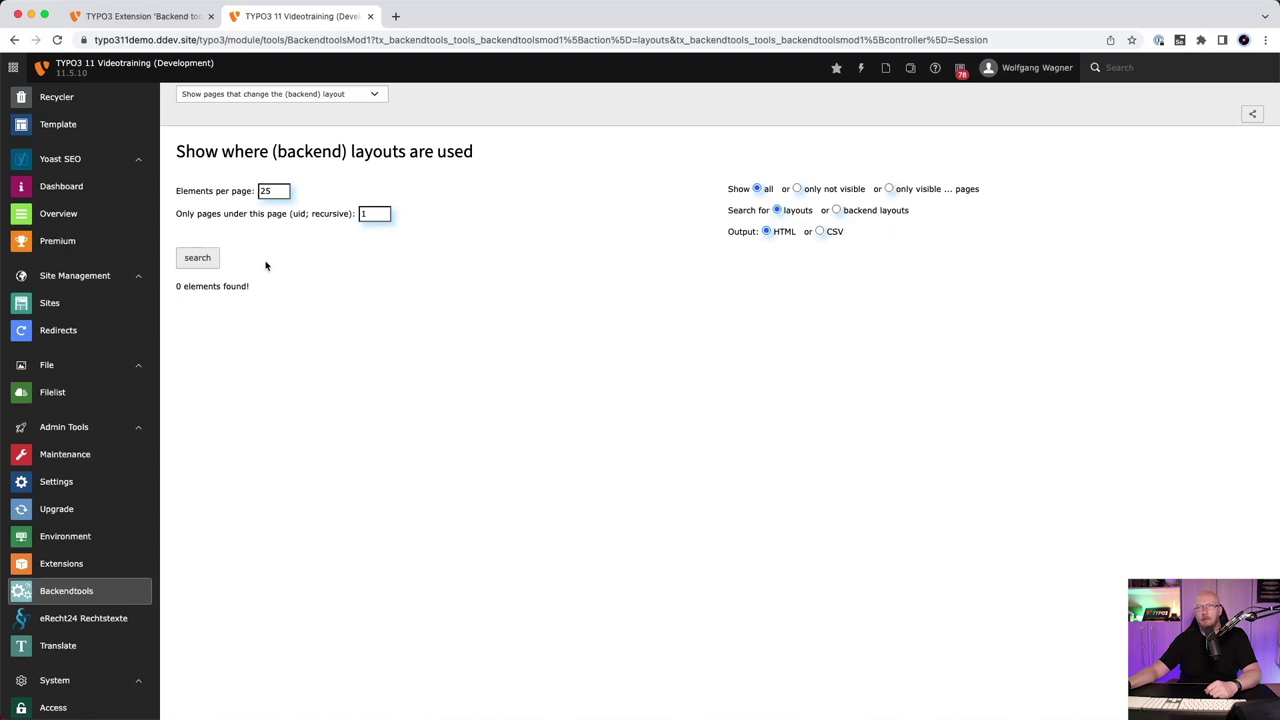
Step: Search for used images without a title tag under page uid 1, not limited to images in tt_content
click(276, 94)
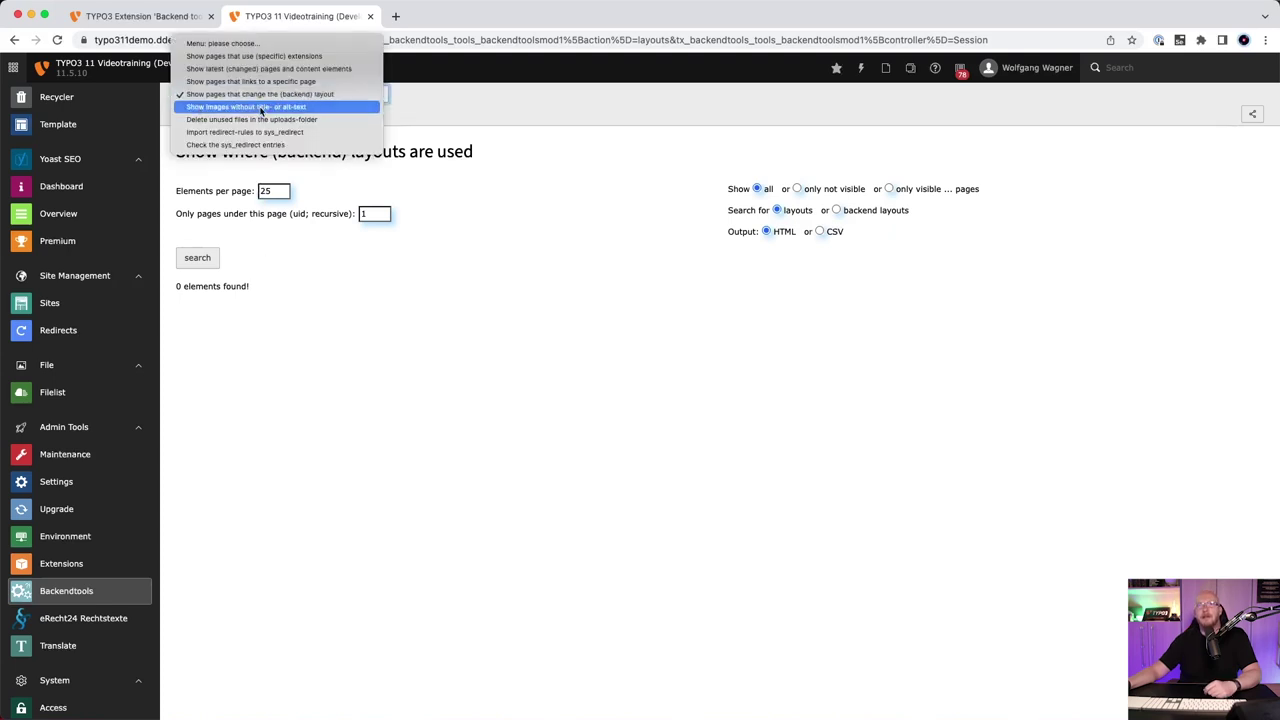
click(230, 107)
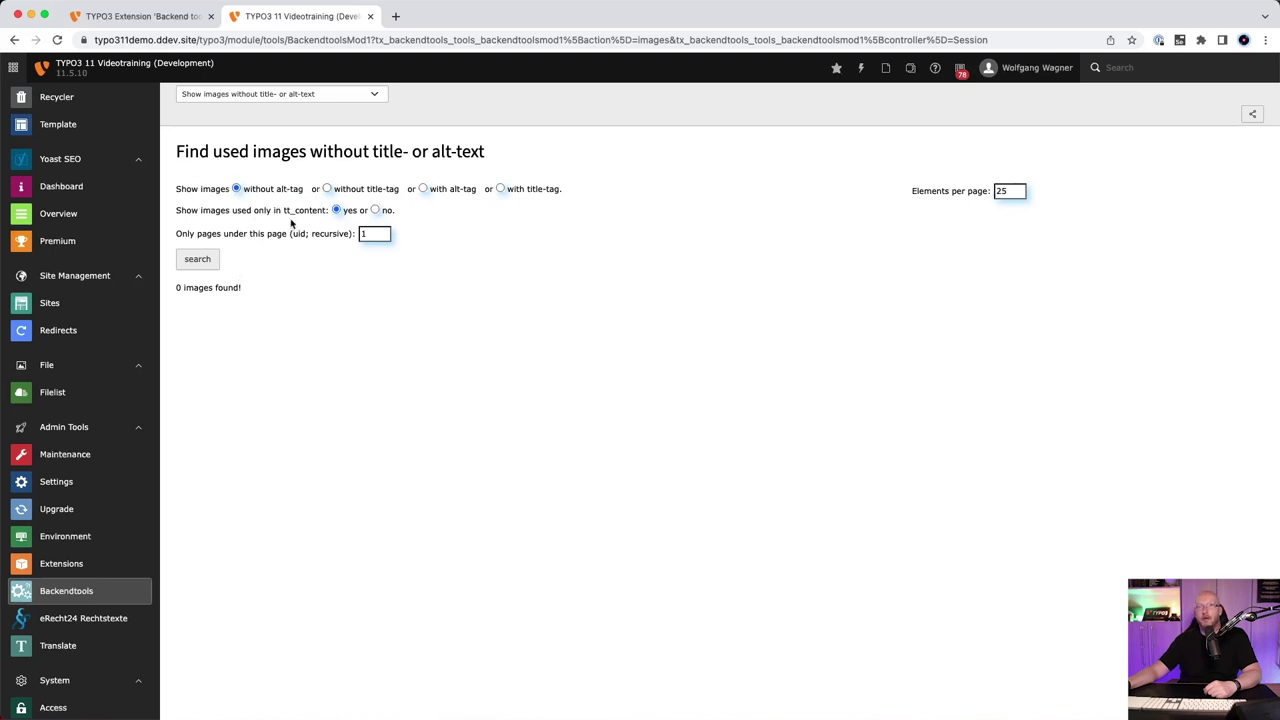
click(375, 210)
click(371, 234)
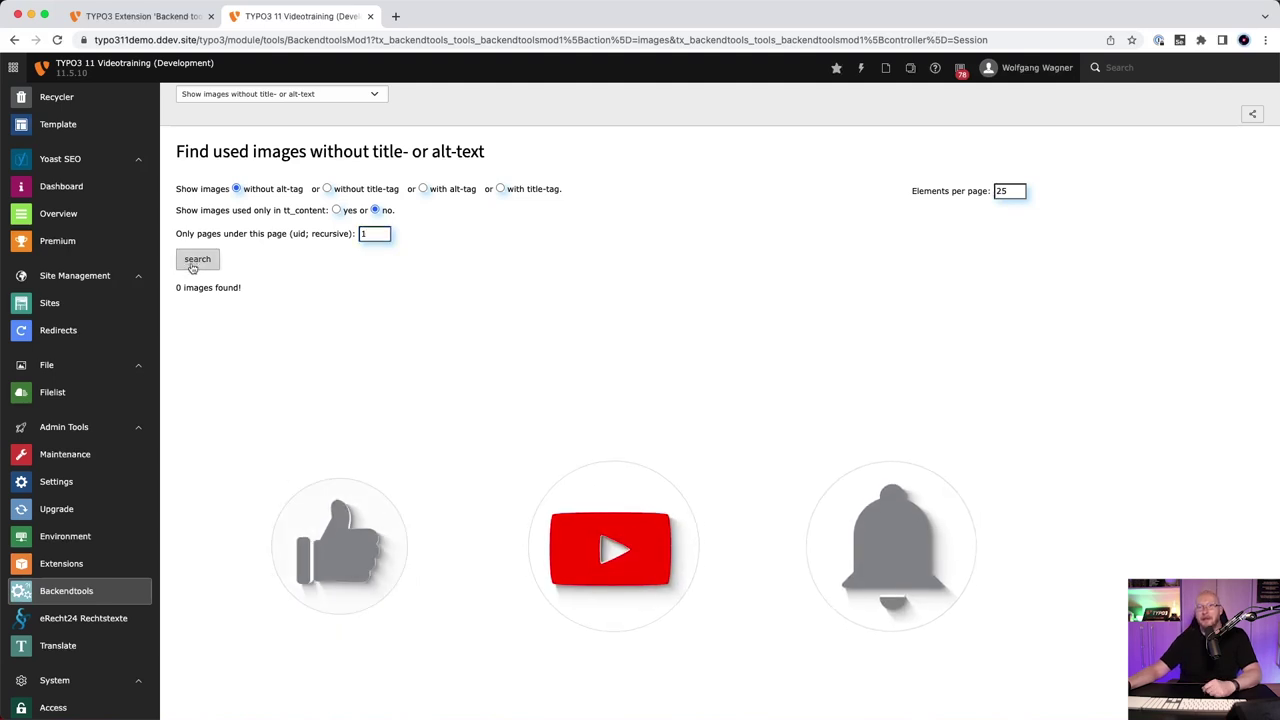
click(327, 188)
click(197, 260)
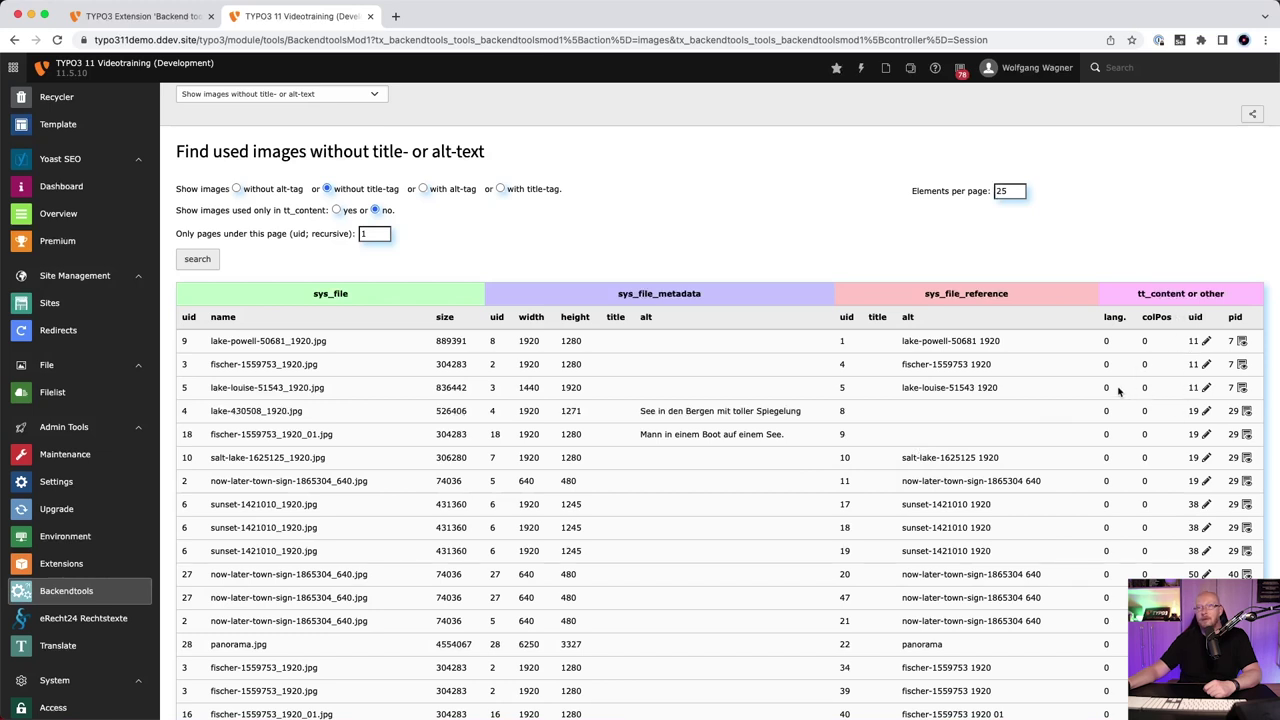
Step: Open the content element using lake-430508_1920.jpg from the results, inspect its images, and close it without changes
scroll(455, 366, down, 1)
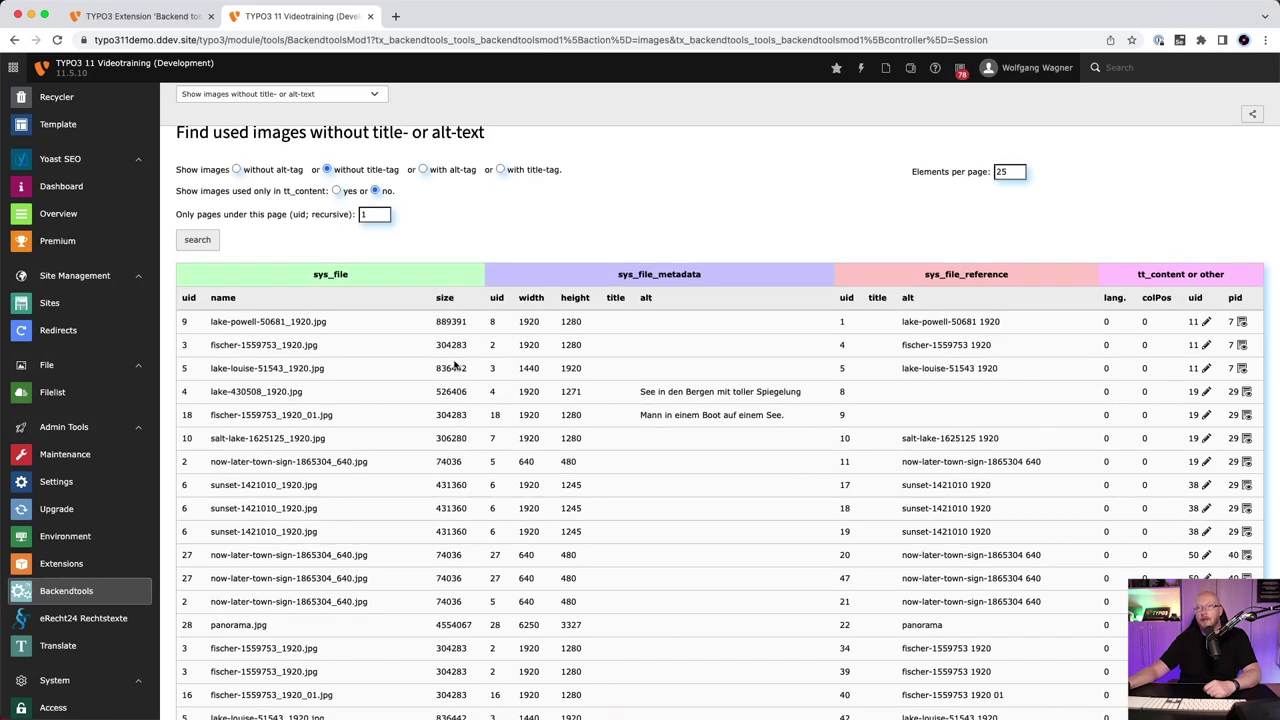
click(1207, 393)
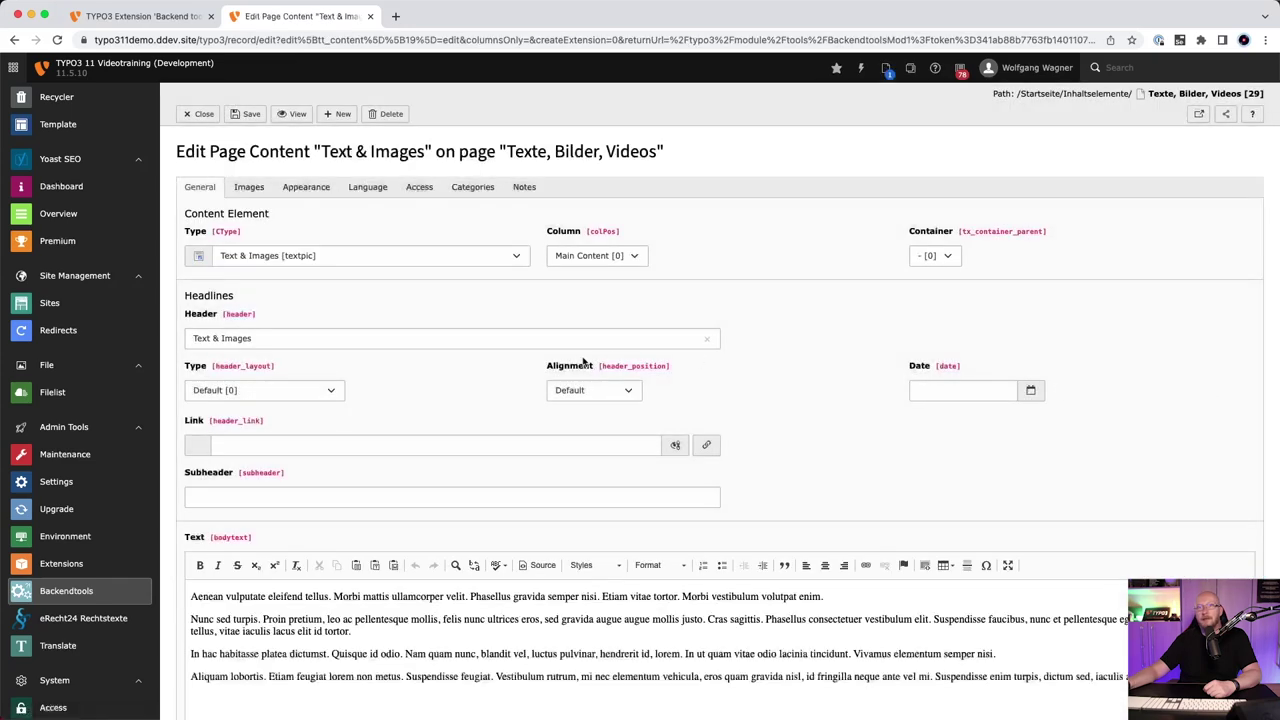
click(249, 187)
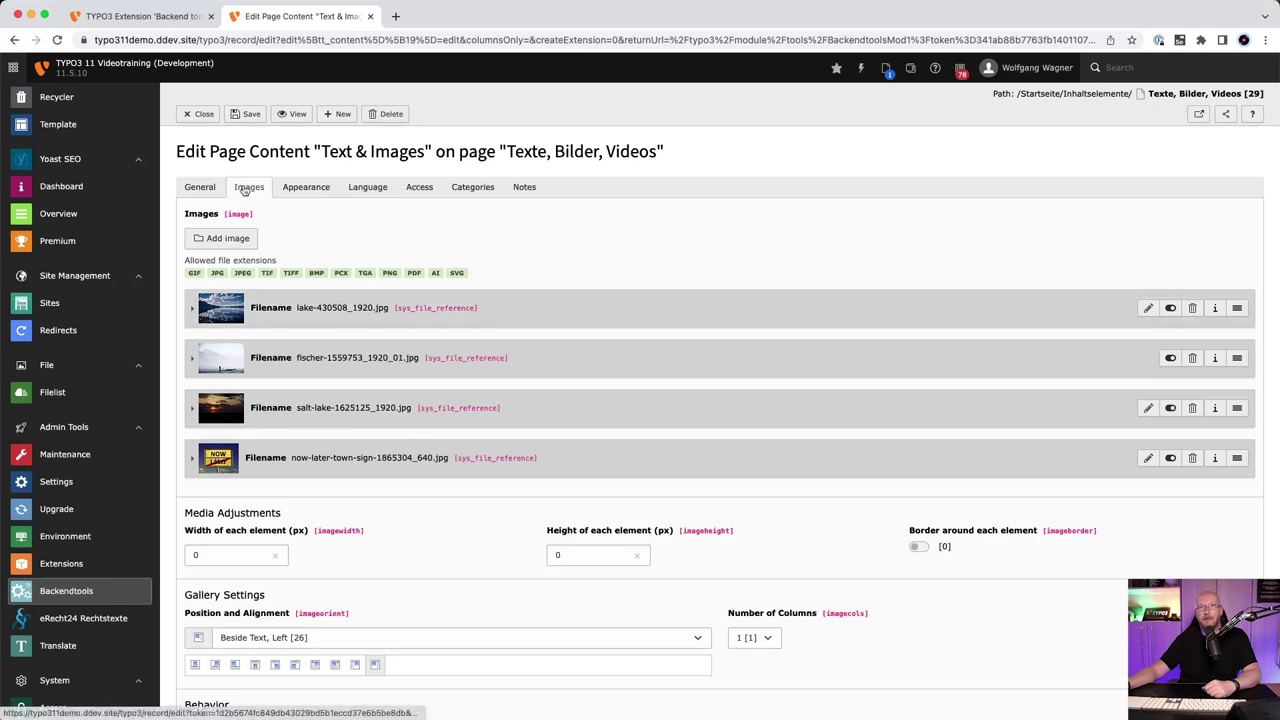
click(197, 114)
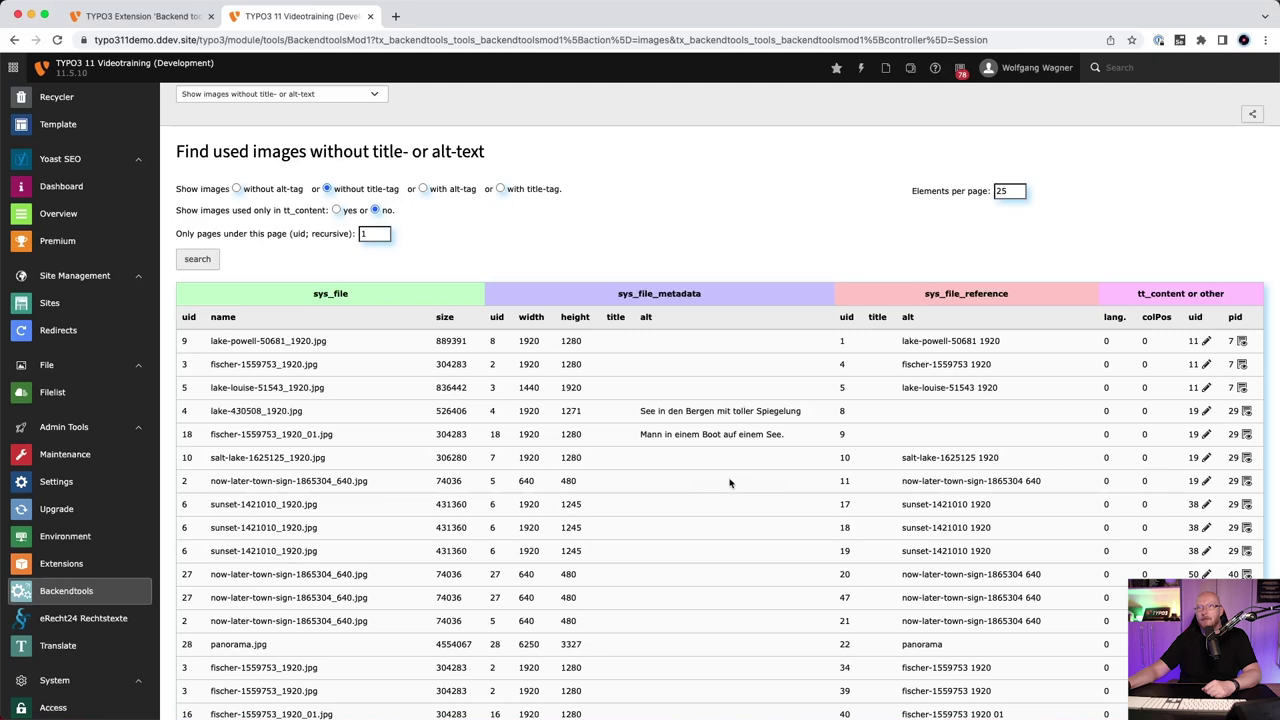
Step: Replace the empty title tags of the found images with the alt tag or image name in sys_file_reference
scroll(715, 488, down, 5)
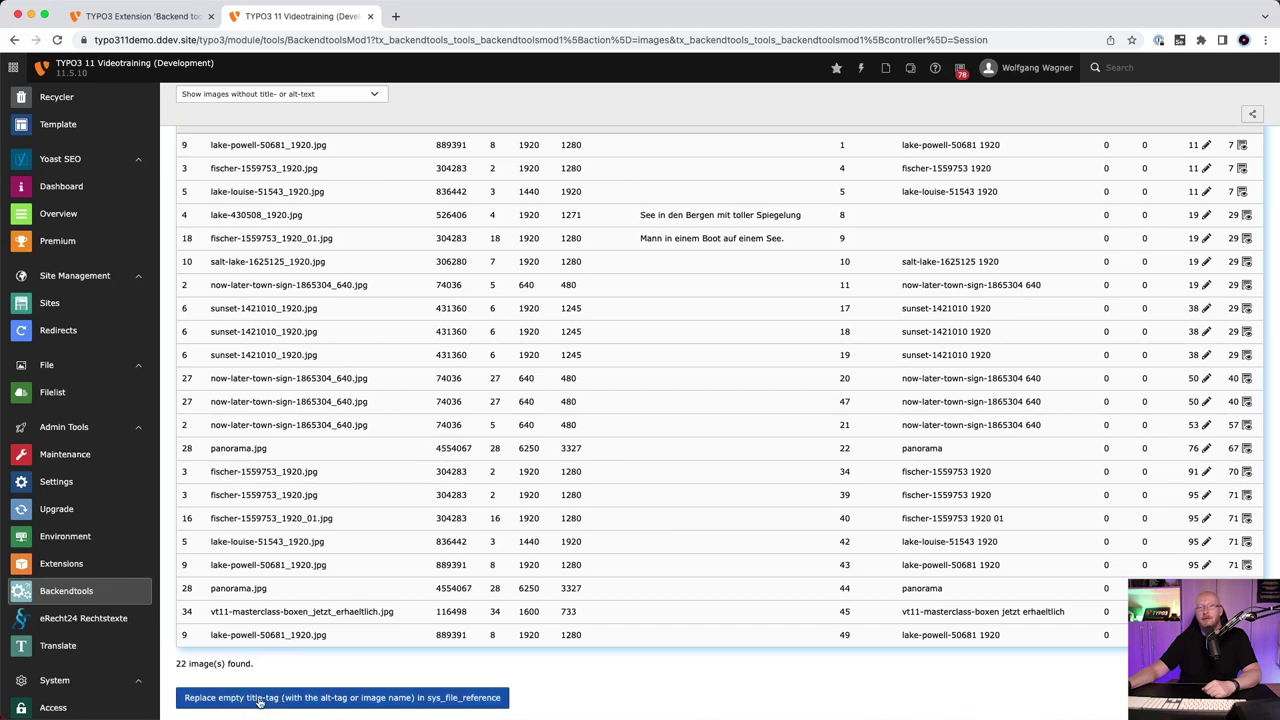
scroll(240, 705, up, 1)
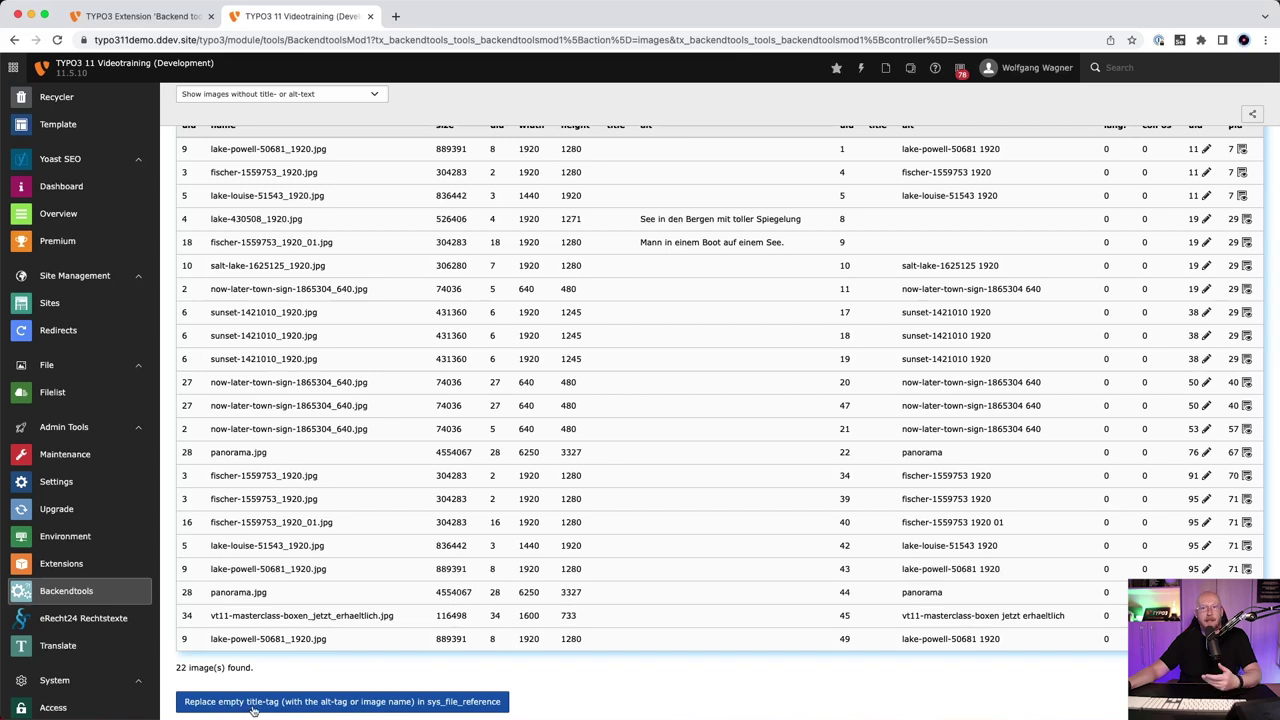
scroll(250, 707, up, 1)
scroll(257, 706, up, 1)
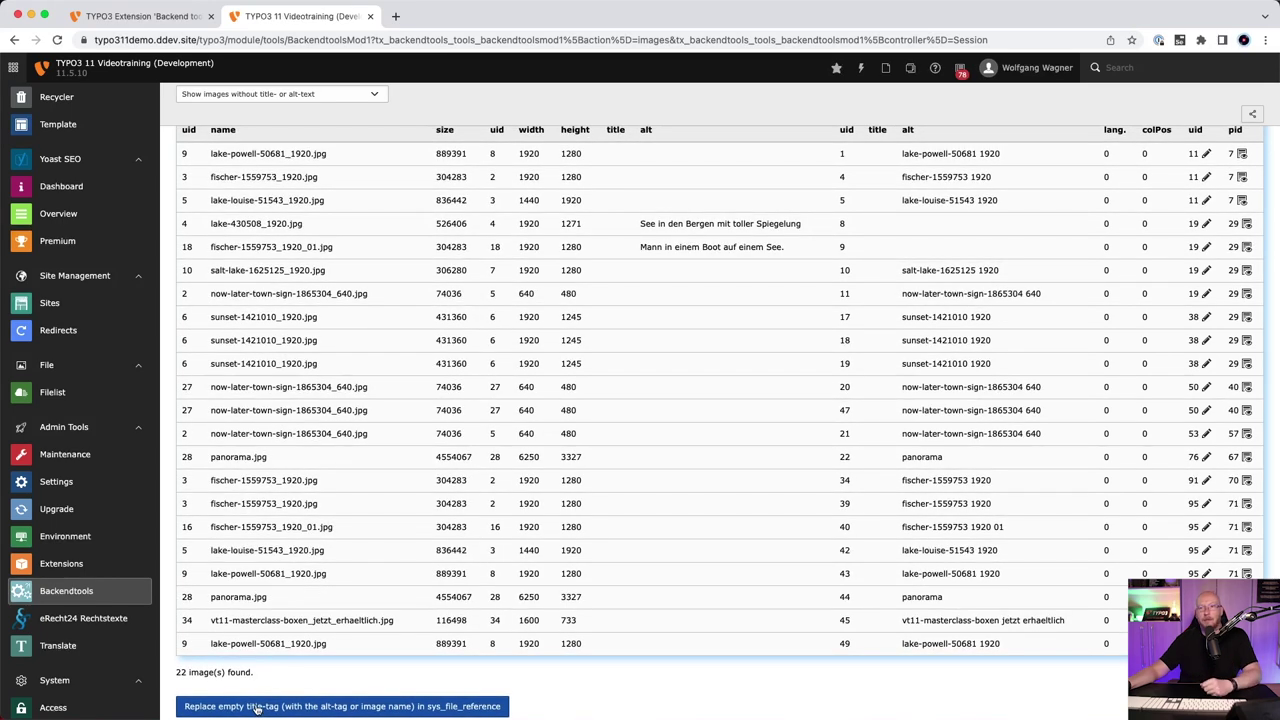
scroll(262, 709, up, 1)
scroll(280, 710, down, 1)
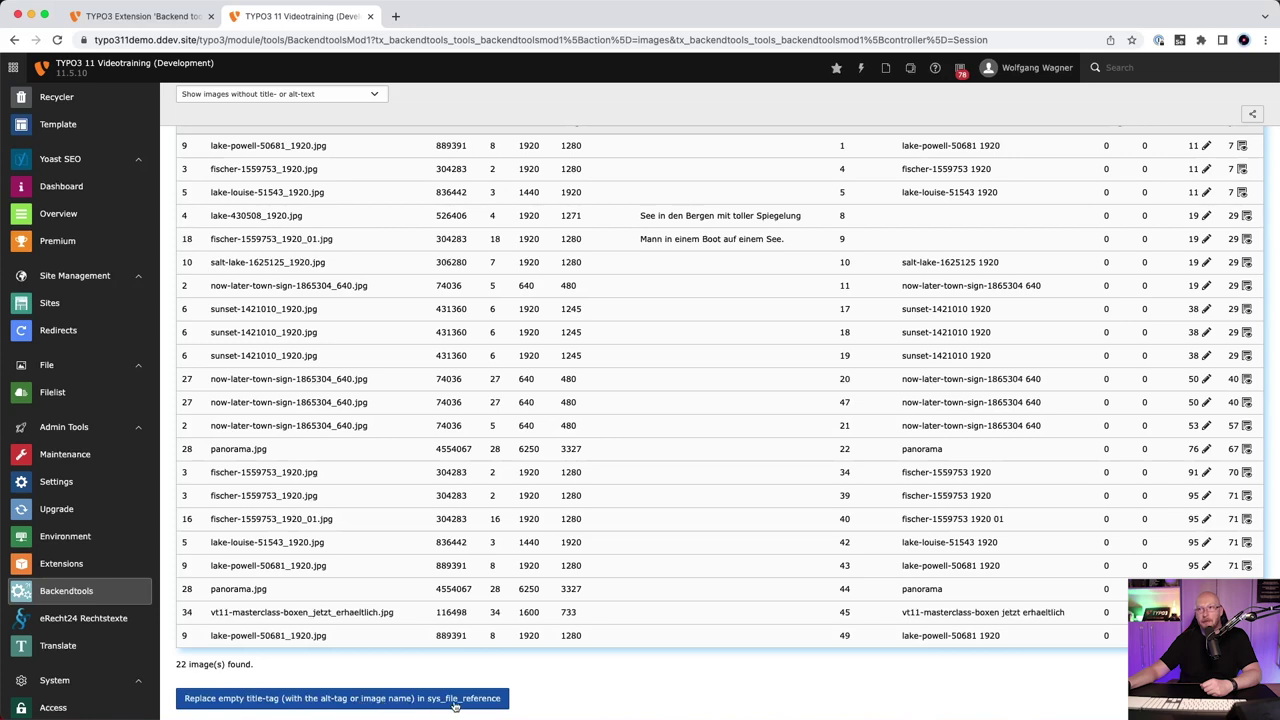
scroll(710, 590, up, 5)
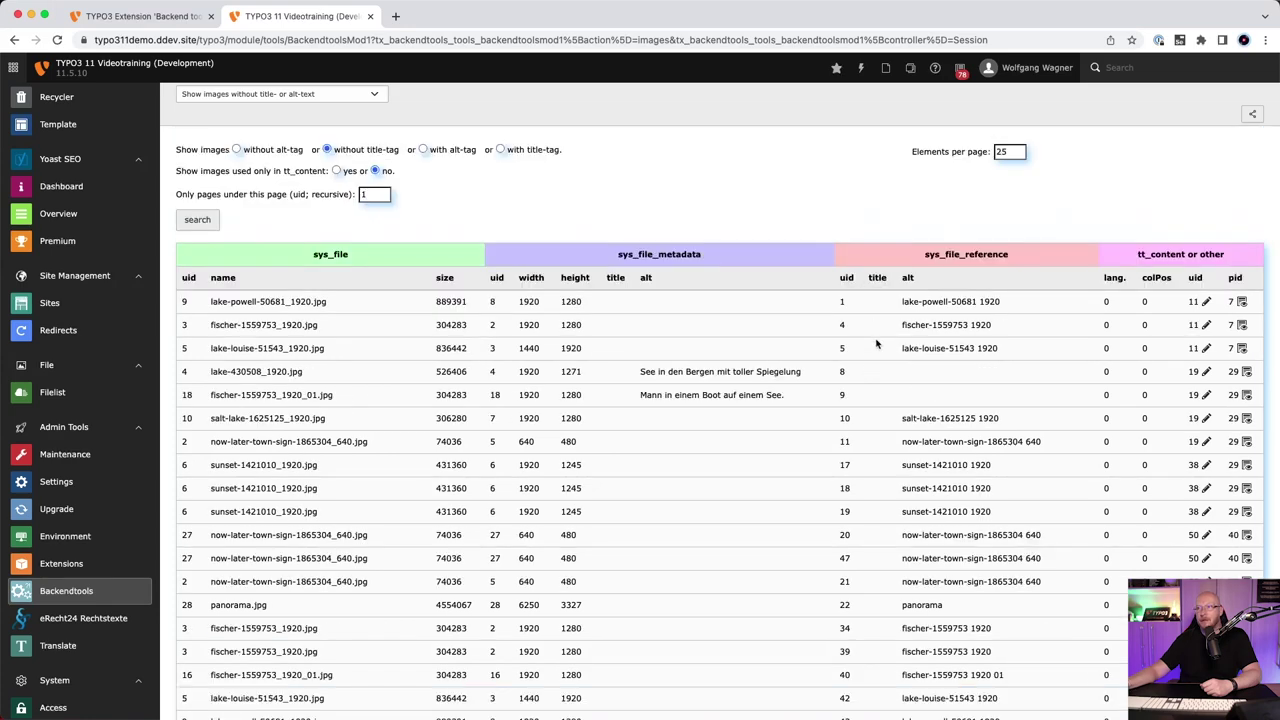
scroll(862, 440, down, 4)
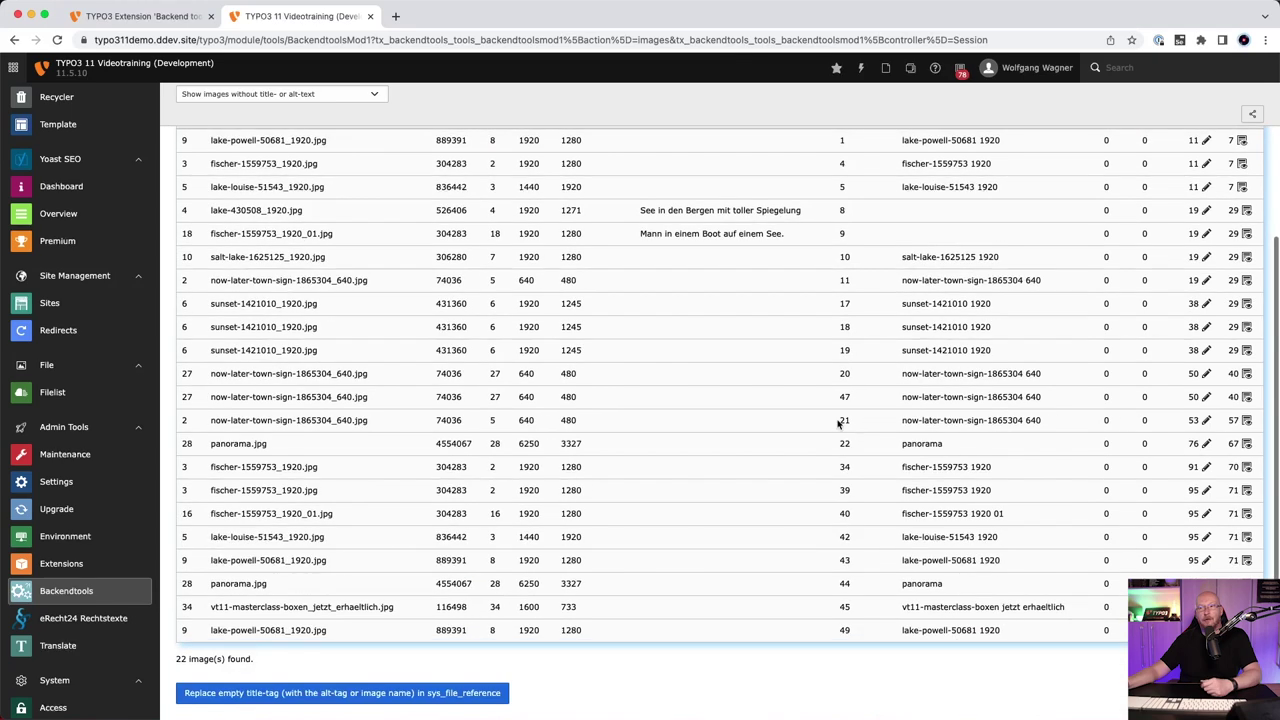
click(305, 697)
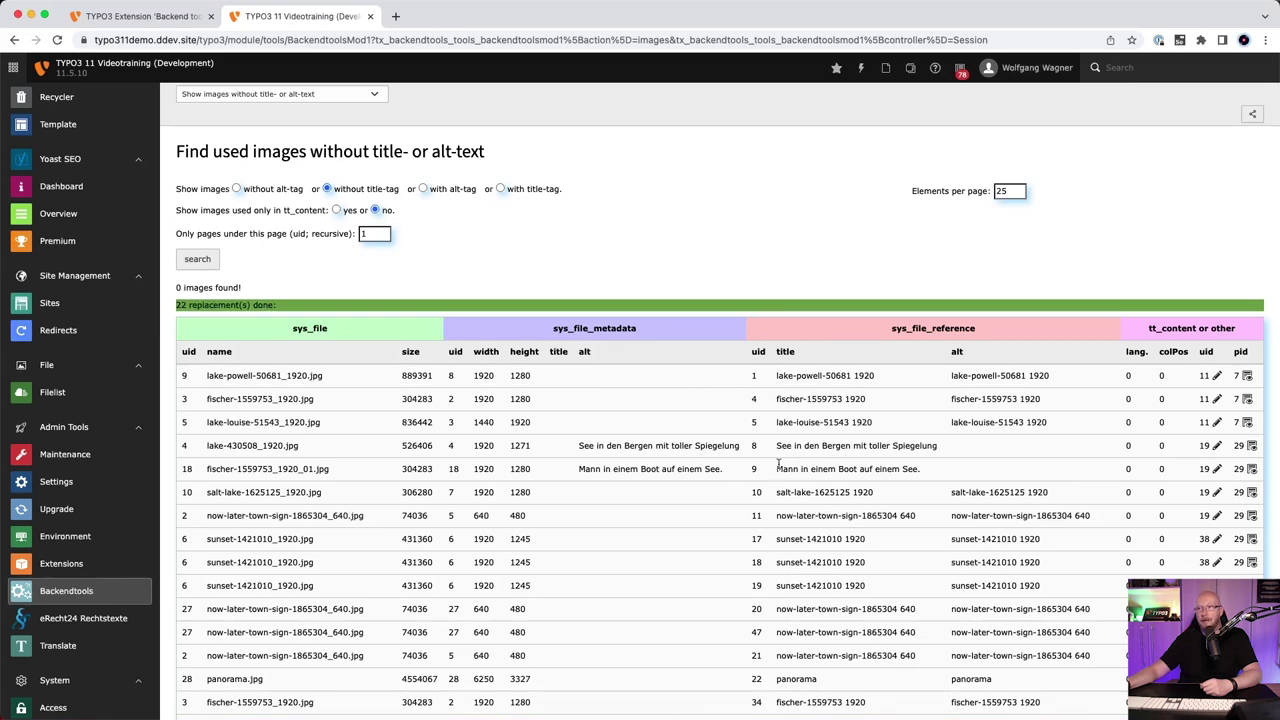
Step: Review the list of replacements, comparing the new sys_file_reference titles with the alt texts and file names
scroll(778, 463, down, 5)
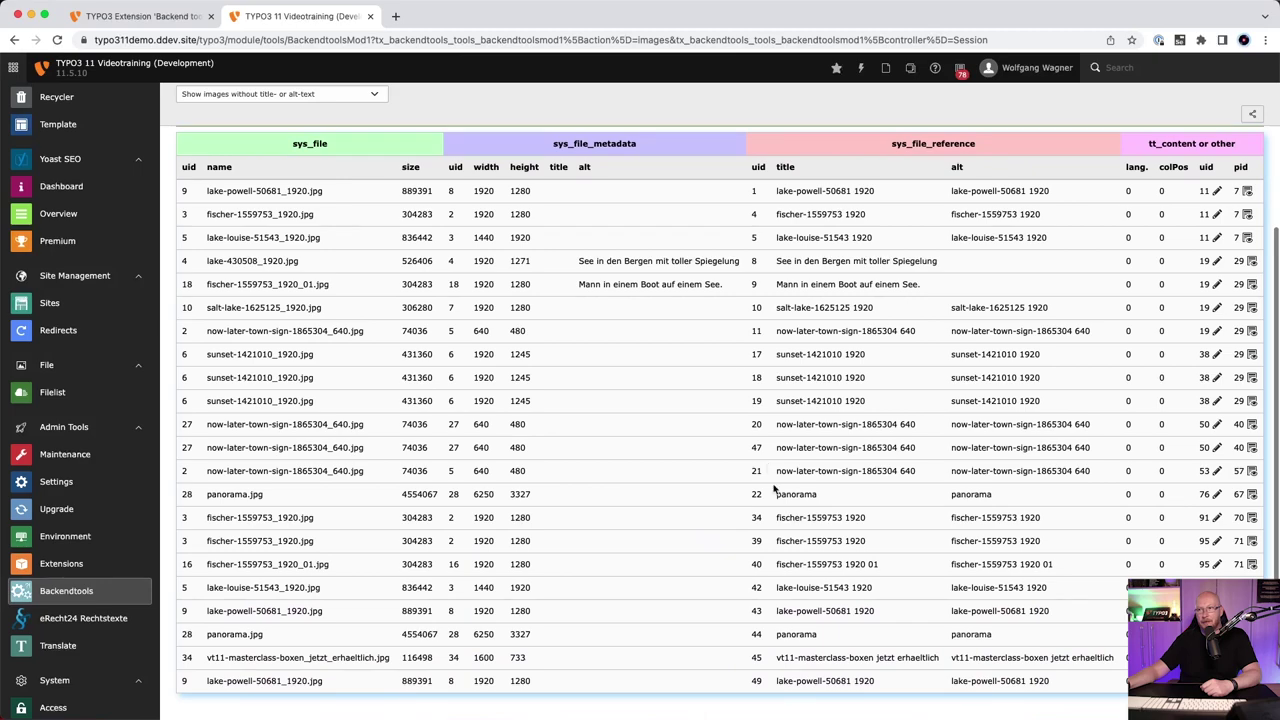
scroll(774, 488, up, 4)
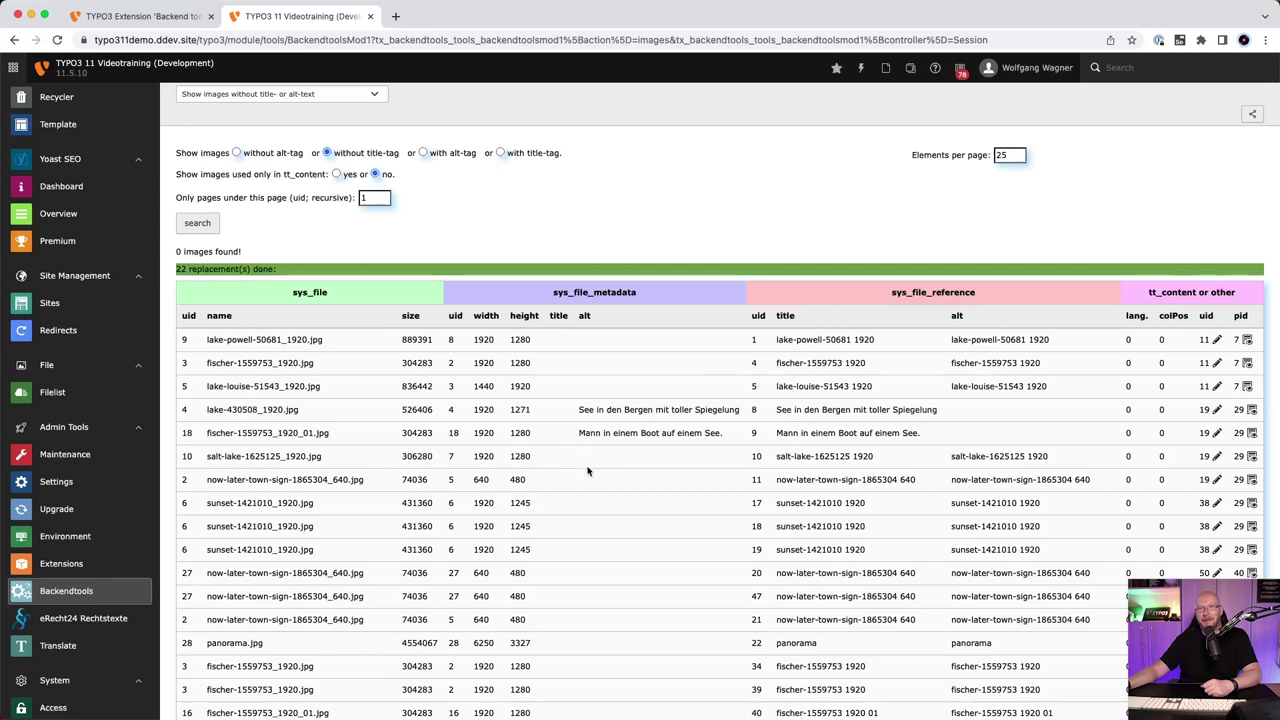
scroll(588, 471, down, 3)
scroll(588, 471, up, 1)
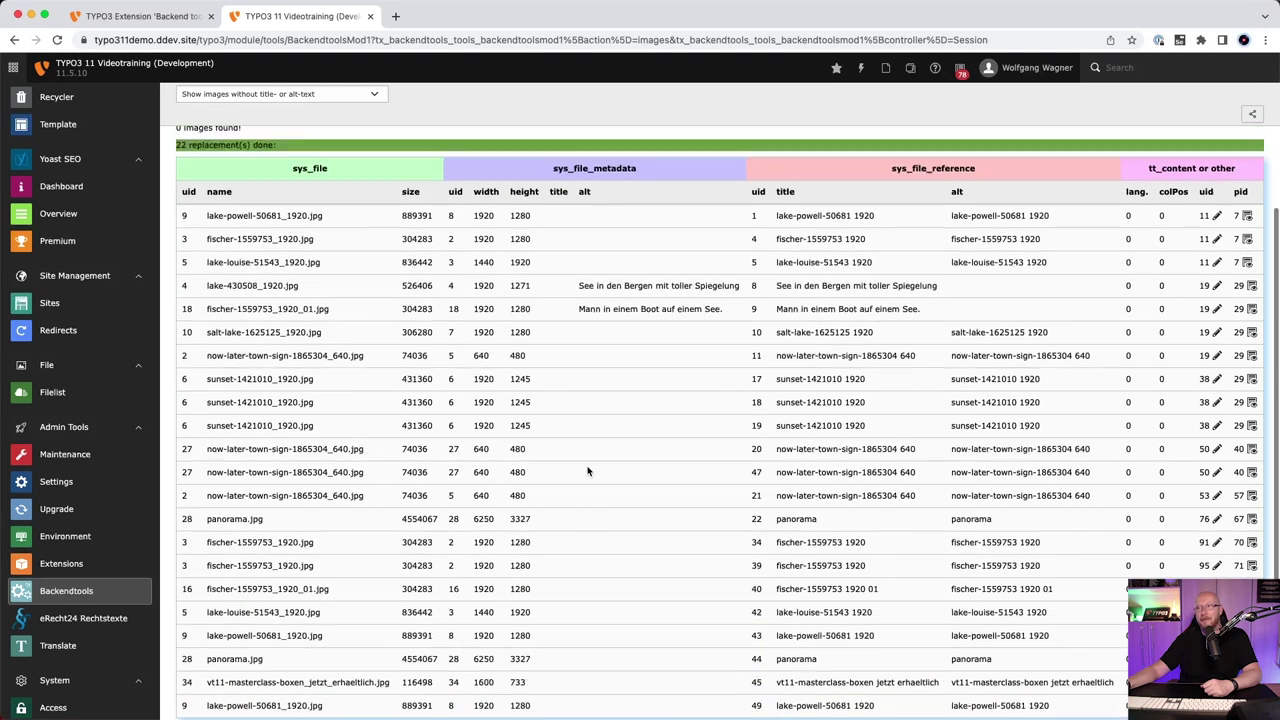
scroll(588, 471, up, 3)
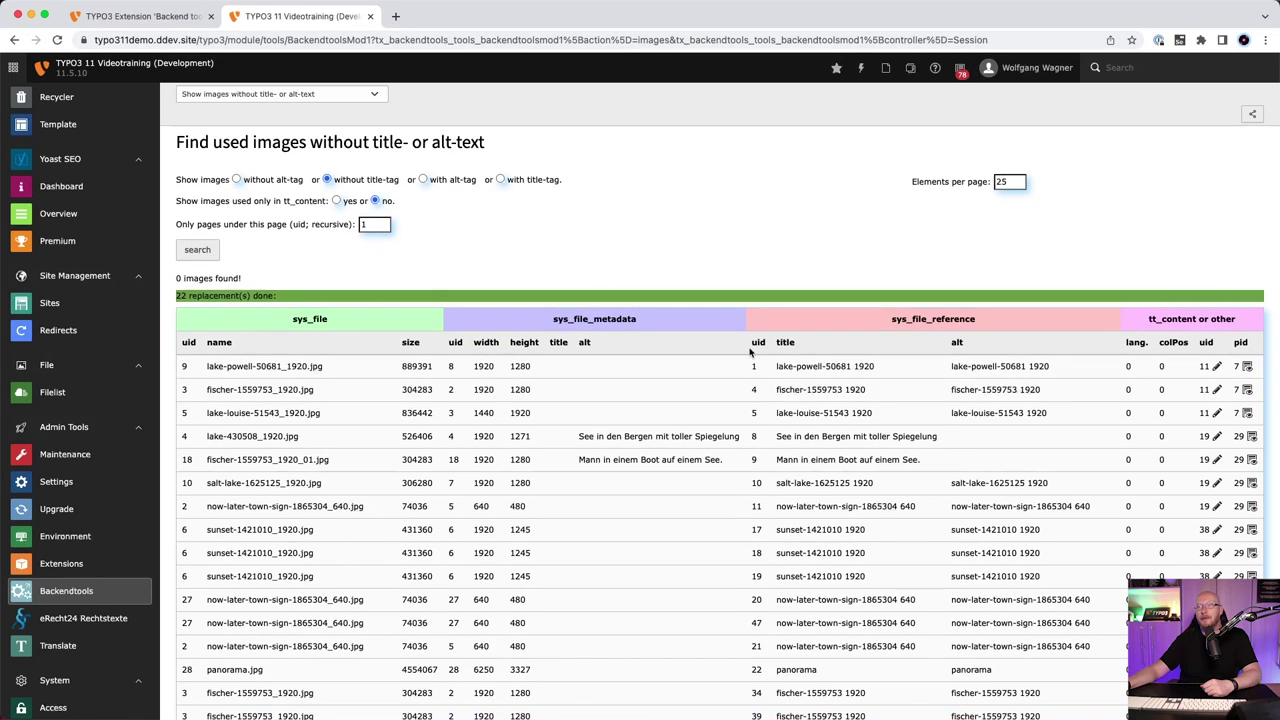
Step: Show the tool for deleting unused uploads files, and the redirect-rule import tool with its example RewriteRule highlighted
click(285, 98)
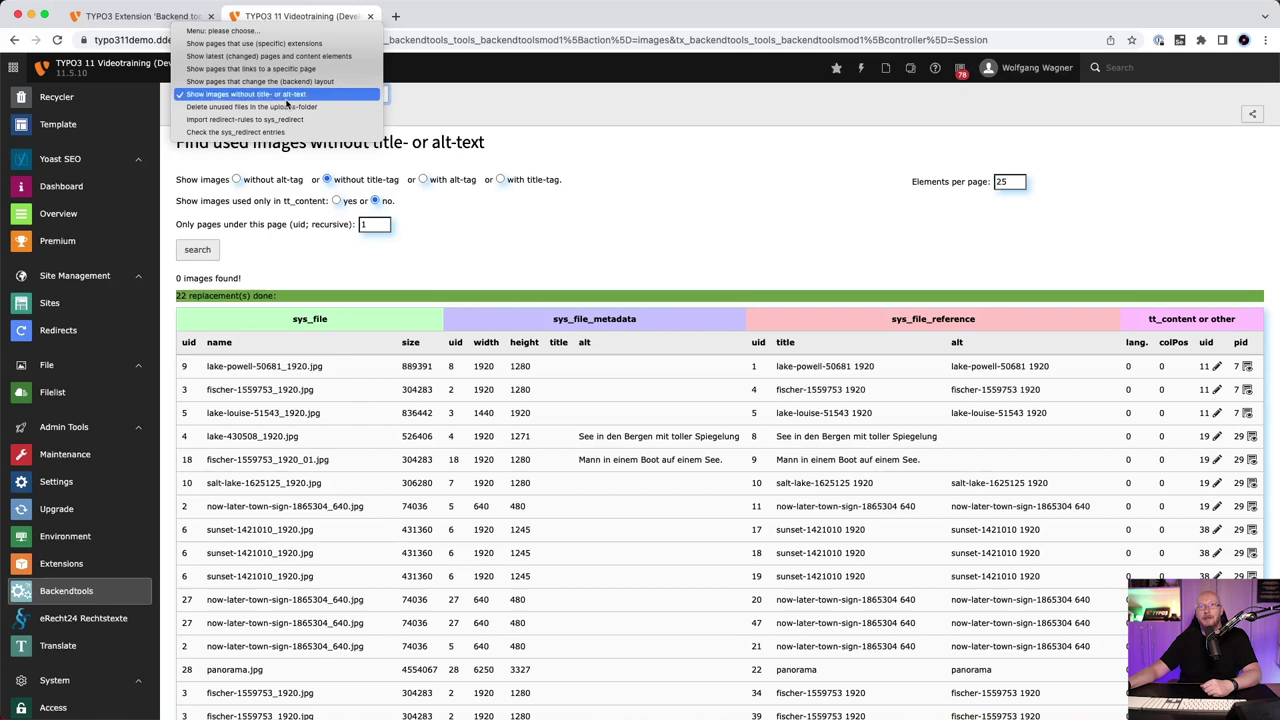
click(289, 106)
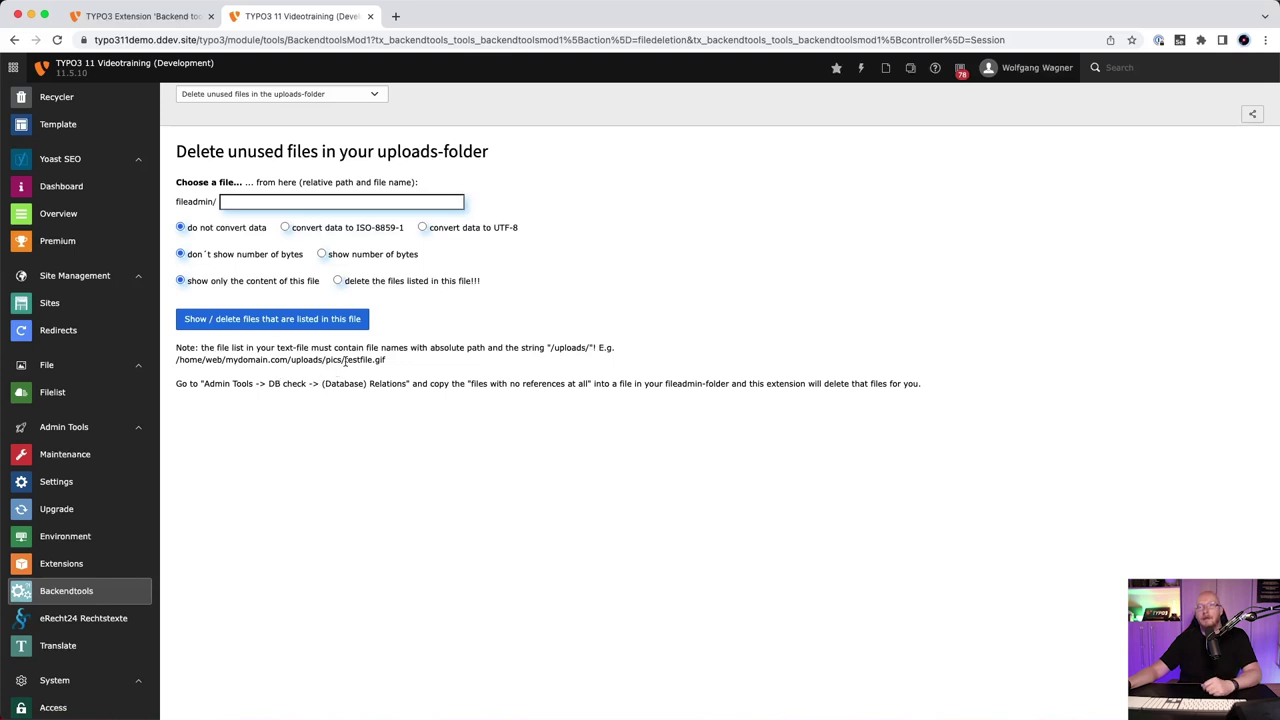
click(346, 100)
click(326, 106)
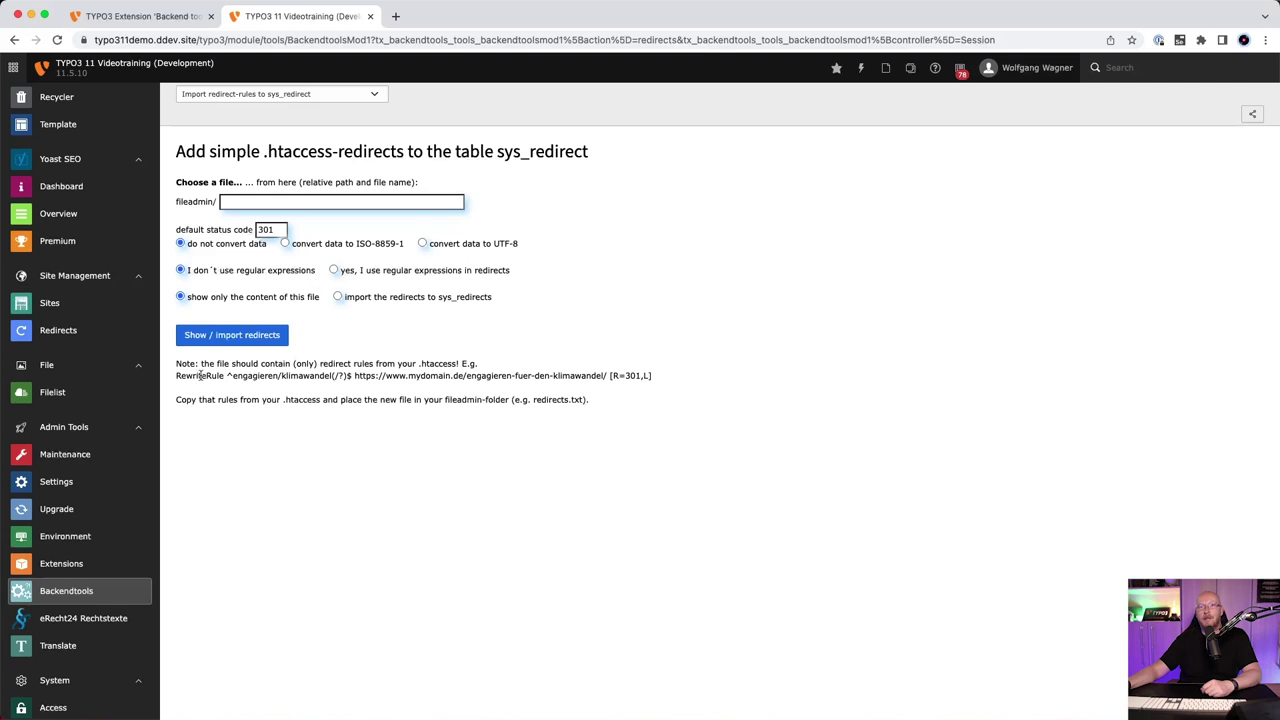
drag(176, 375, 660, 376)
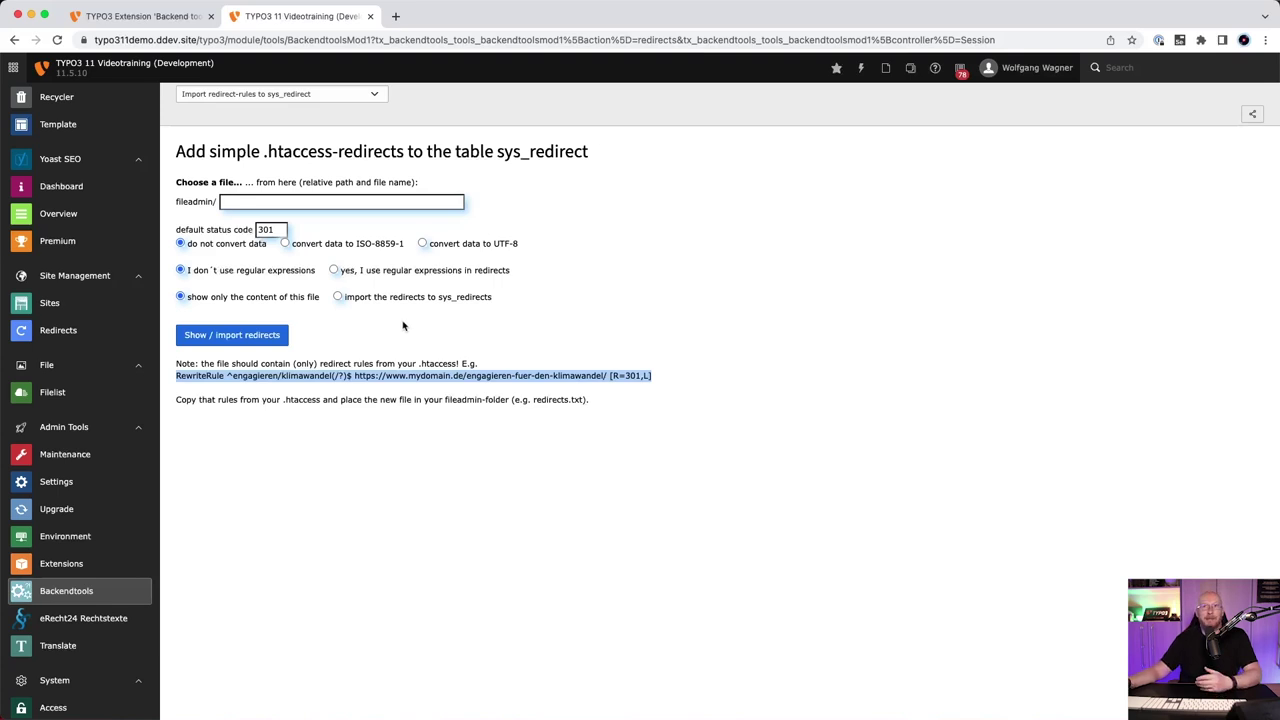
Step: Check the sys_redirect entries for error targets and examine the listed redirects, their status and the deletion option
click(305, 94)
click(228, 105)
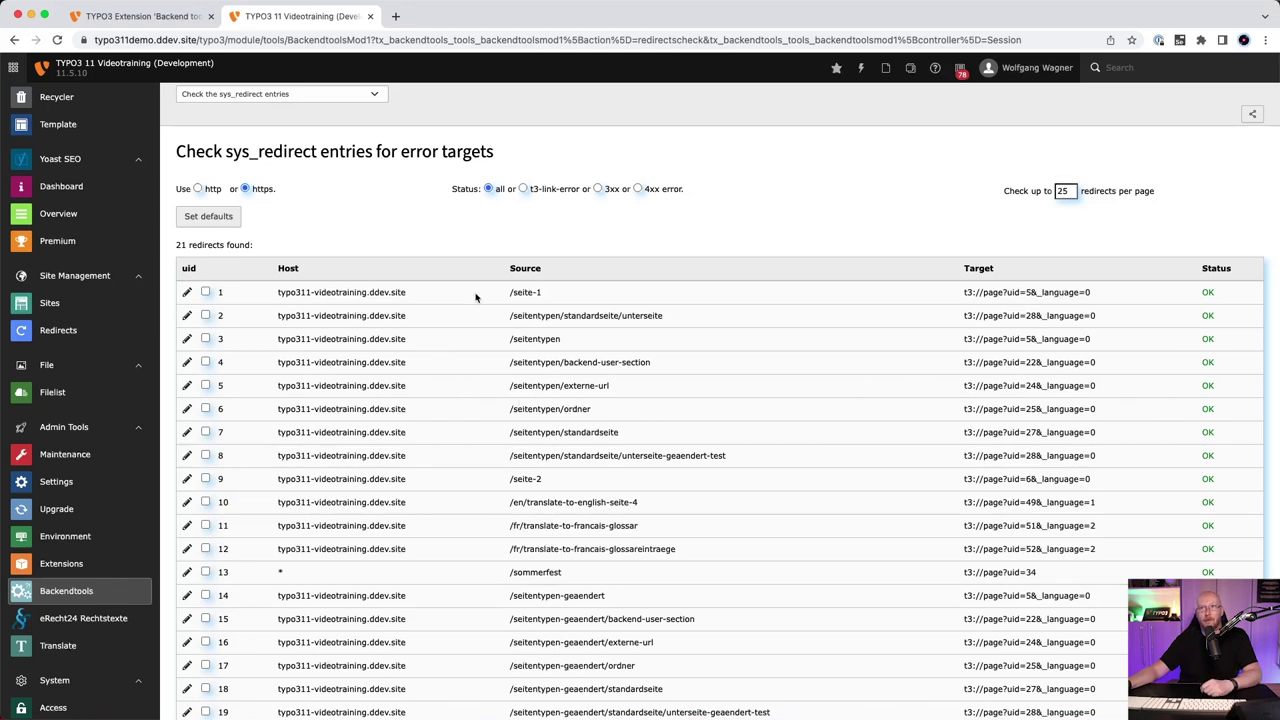
scroll(466, 318, down, 2)
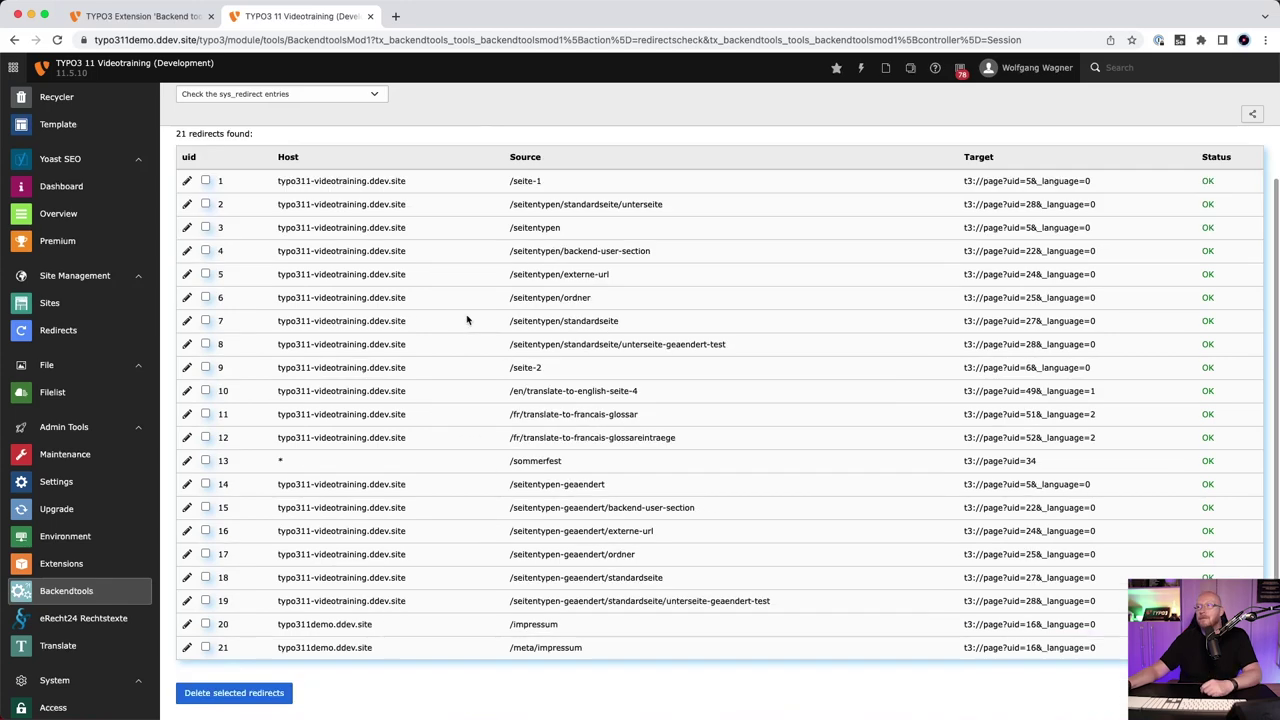
scroll(466, 318, up, 2)
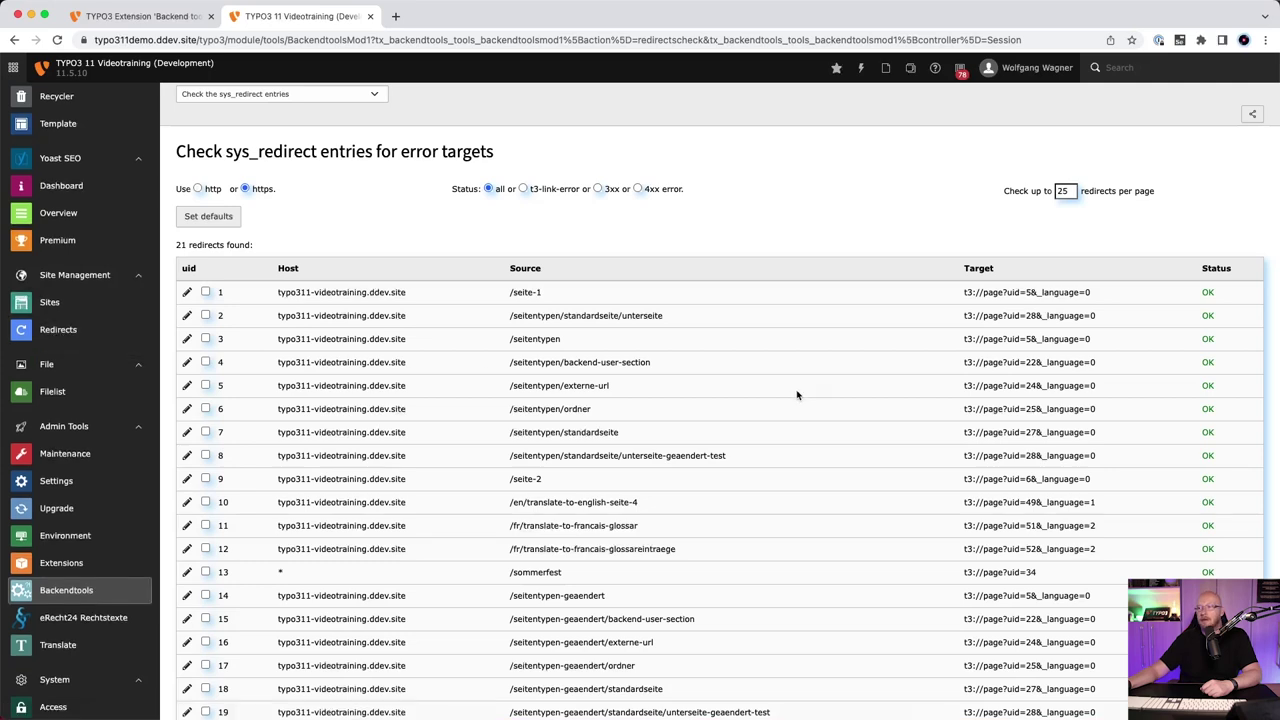
scroll(797, 394, down, 2)
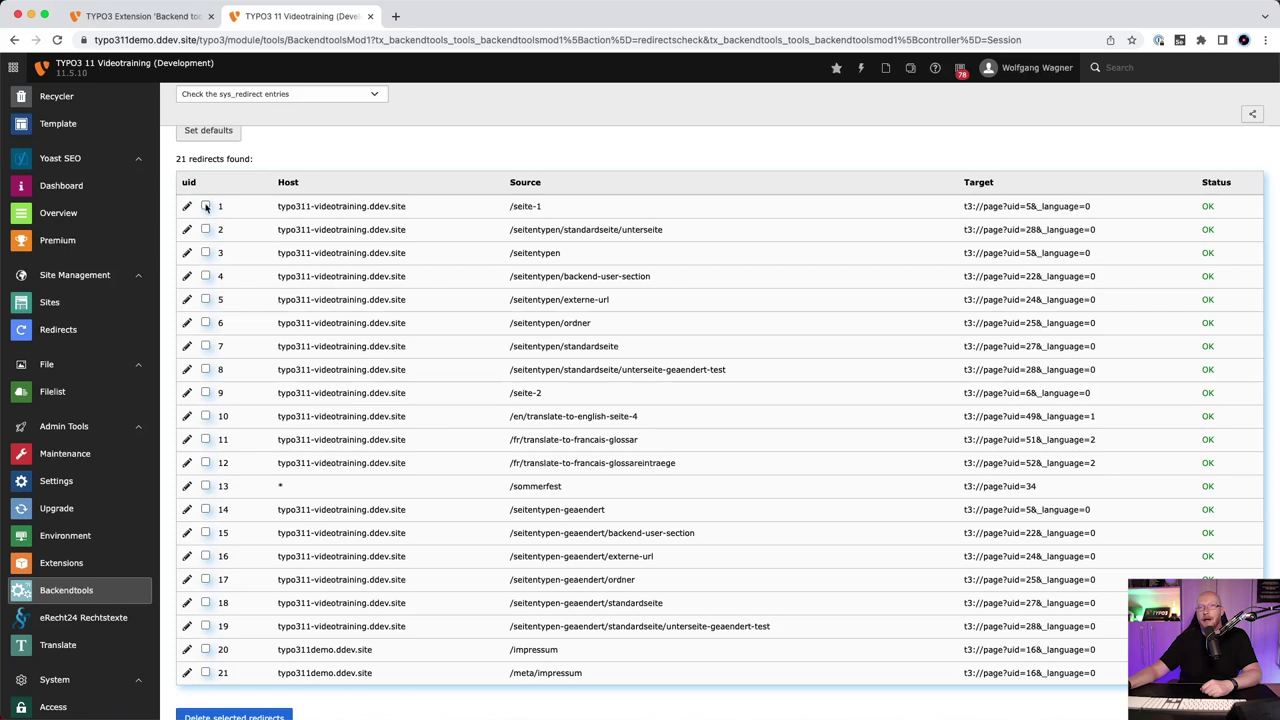
scroll(242, 660, down, 1)
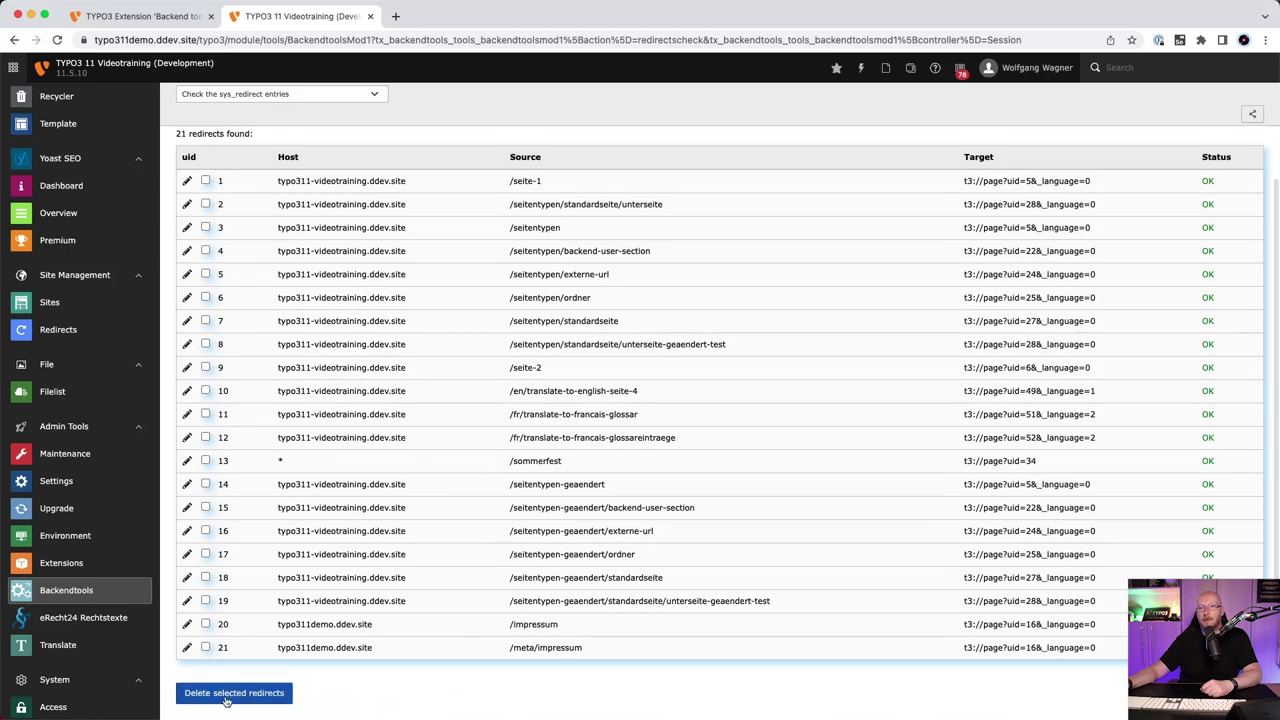
scroll(250, 400, up, 3)
click(282, 93)
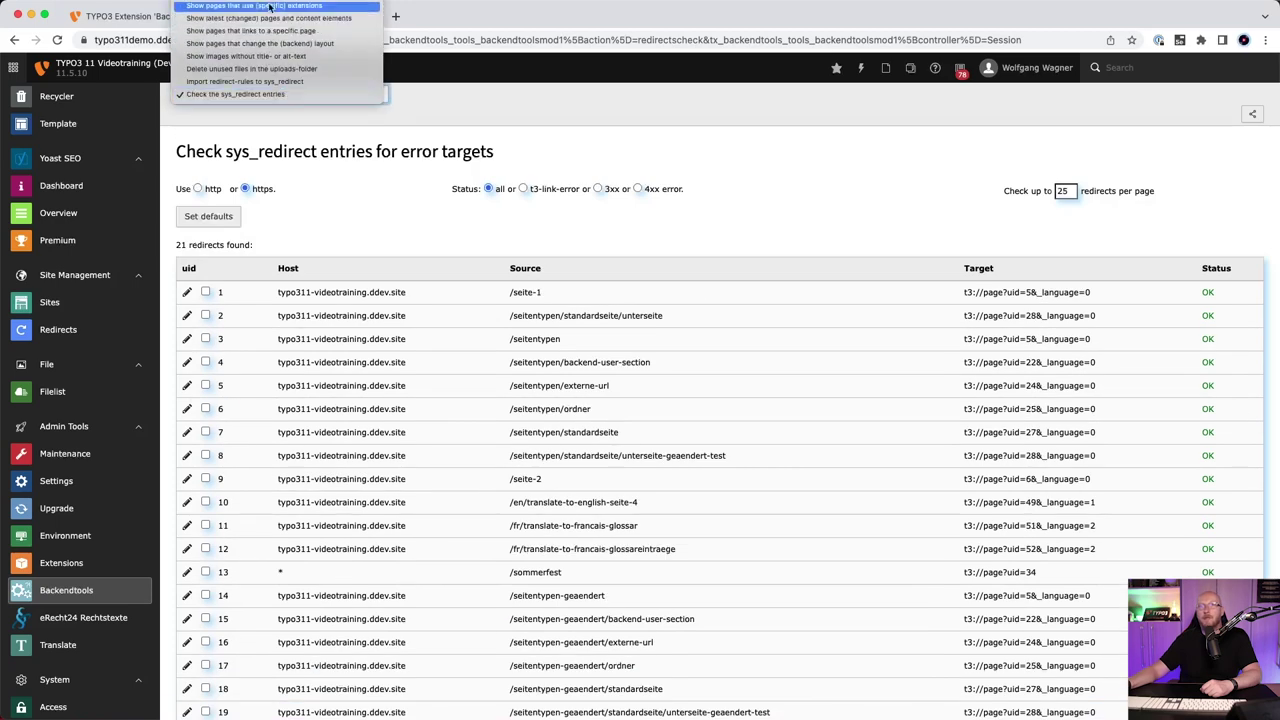
click(347, 232)
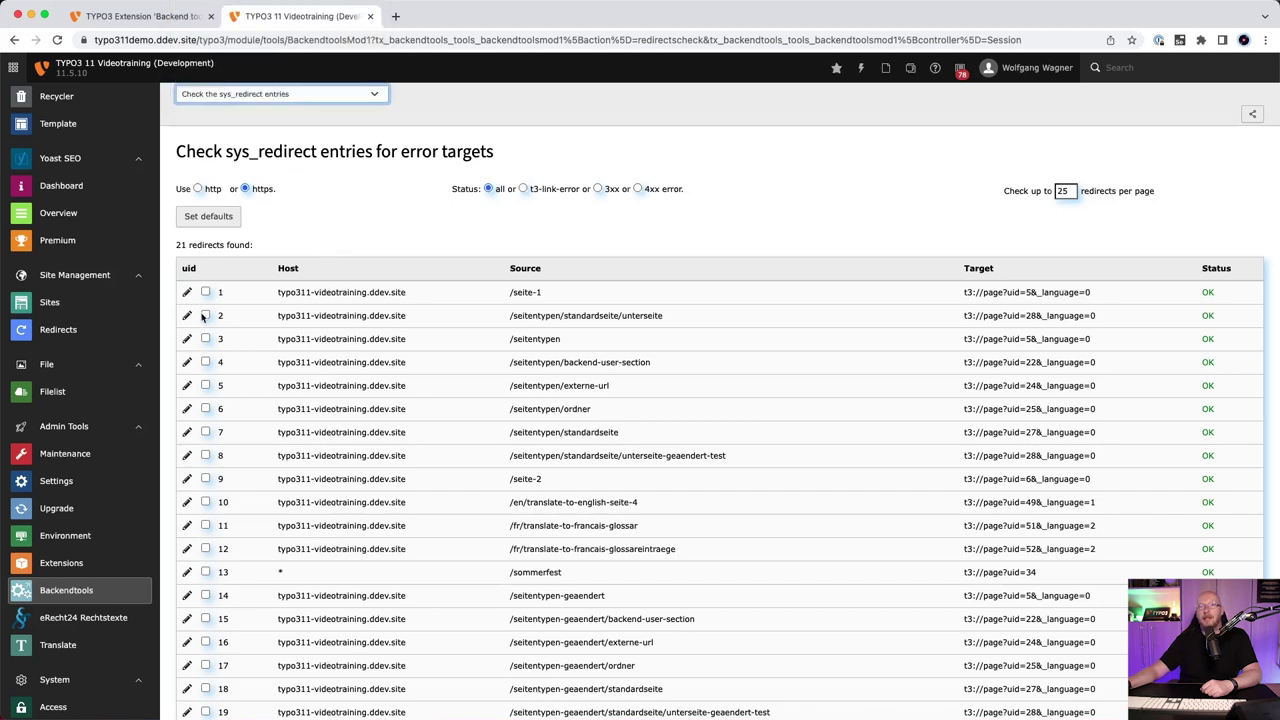
Step: Add a new empty dashboard titled "backend tools" in the Dashboard module
scroll(90, 310, up, 5)
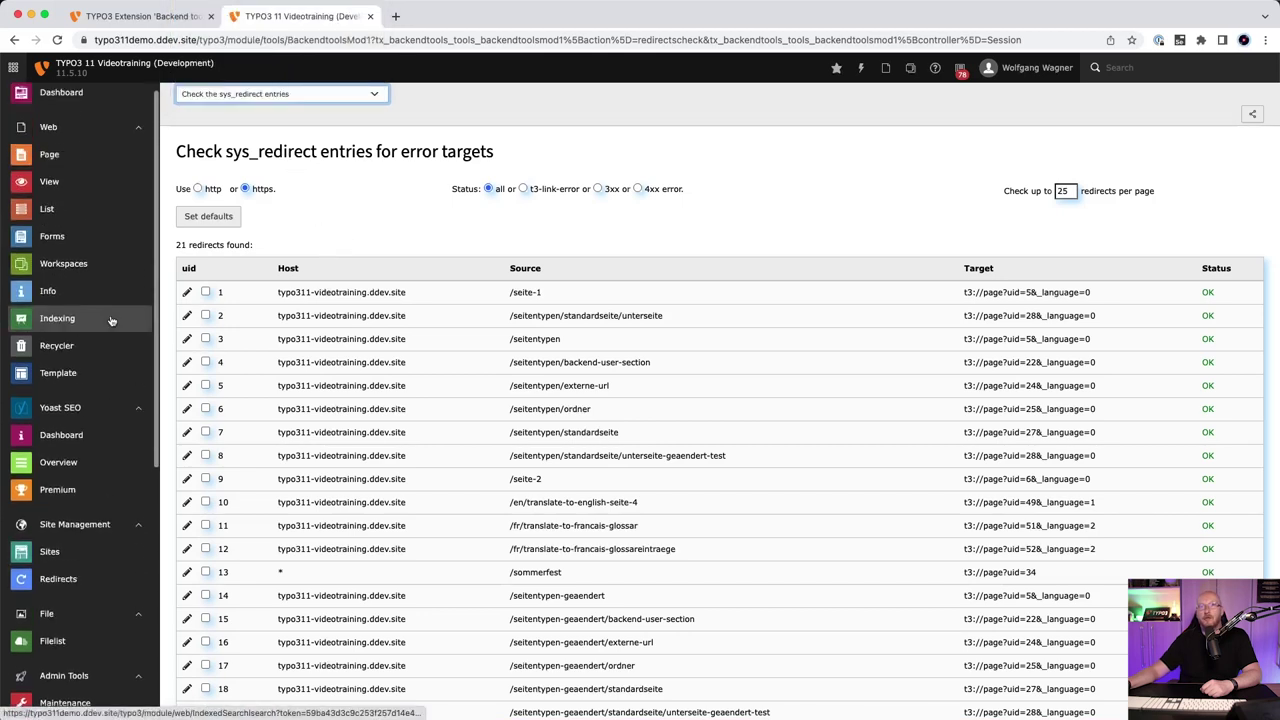
click(68, 91)
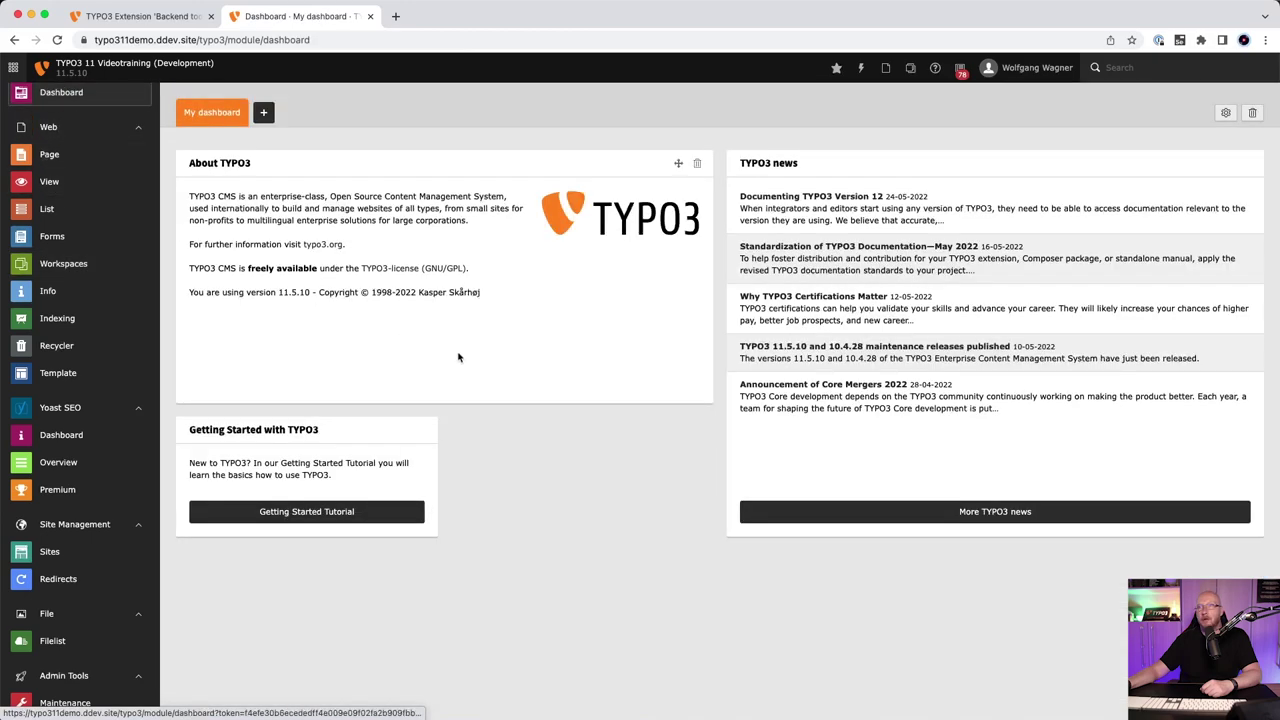
click(267, 116)
click(551, 280)
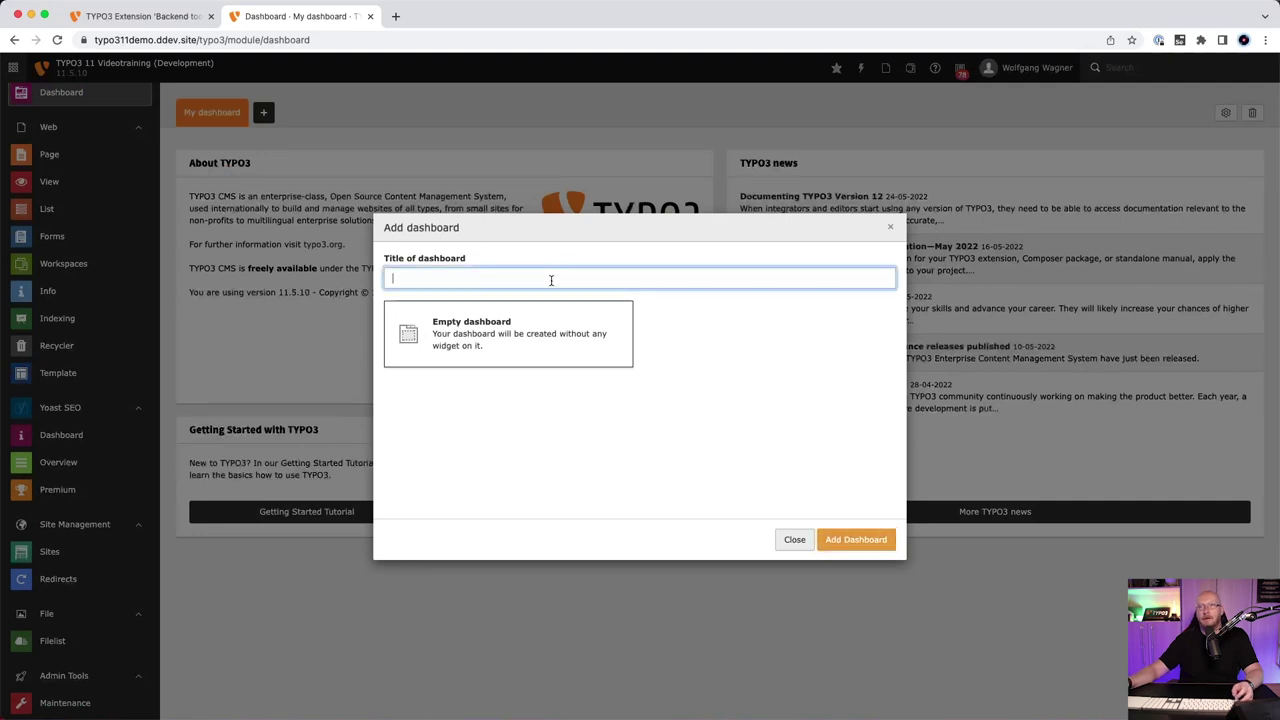
text(backend)
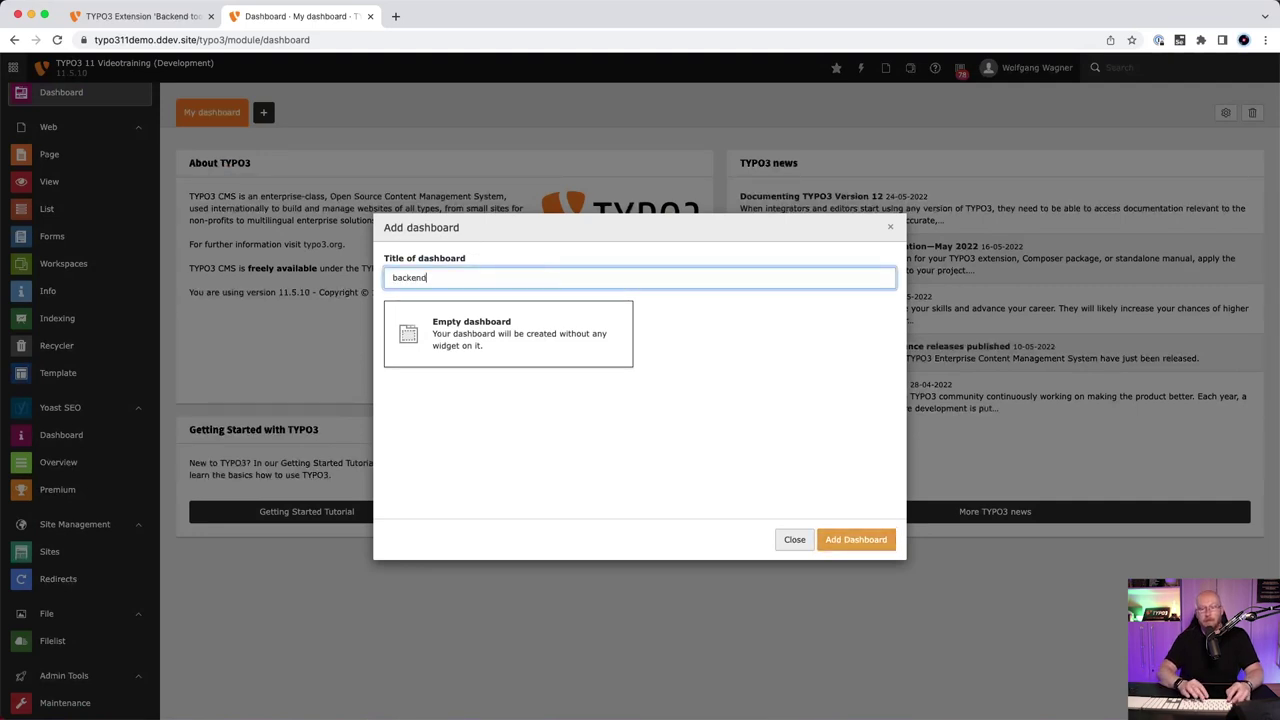
text( tools)
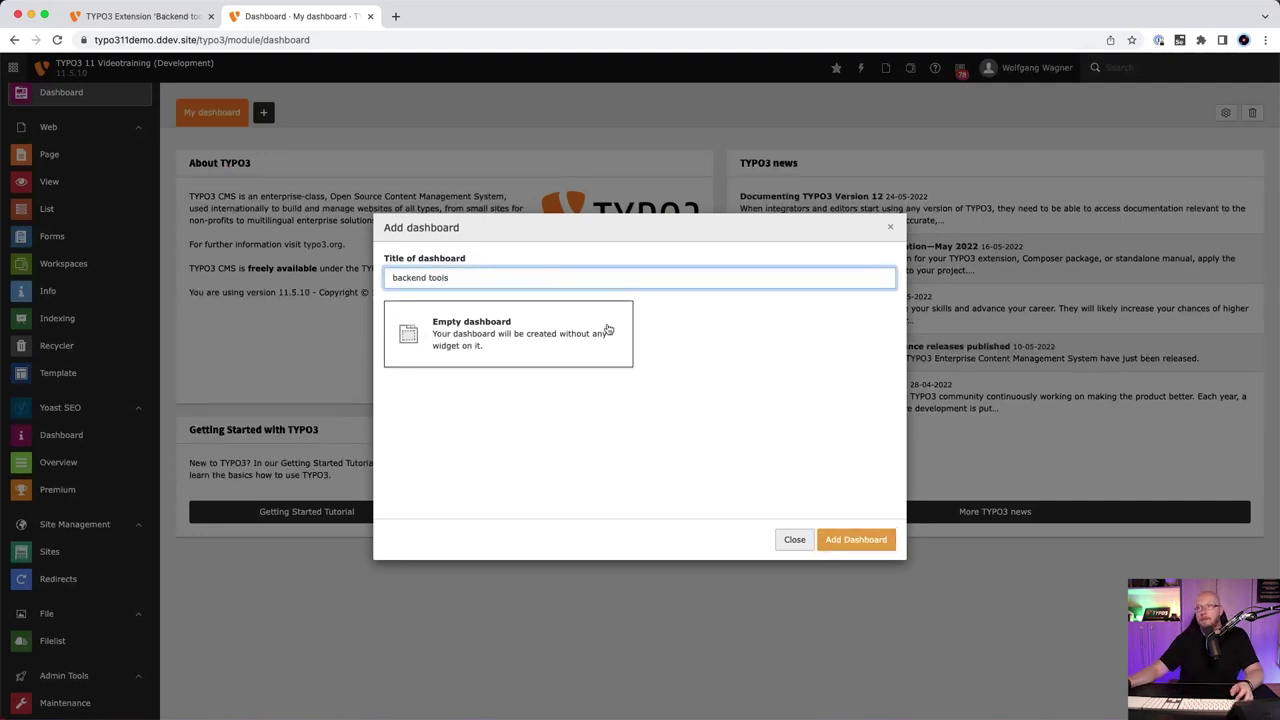
click(607, 330)
click(856, 539)
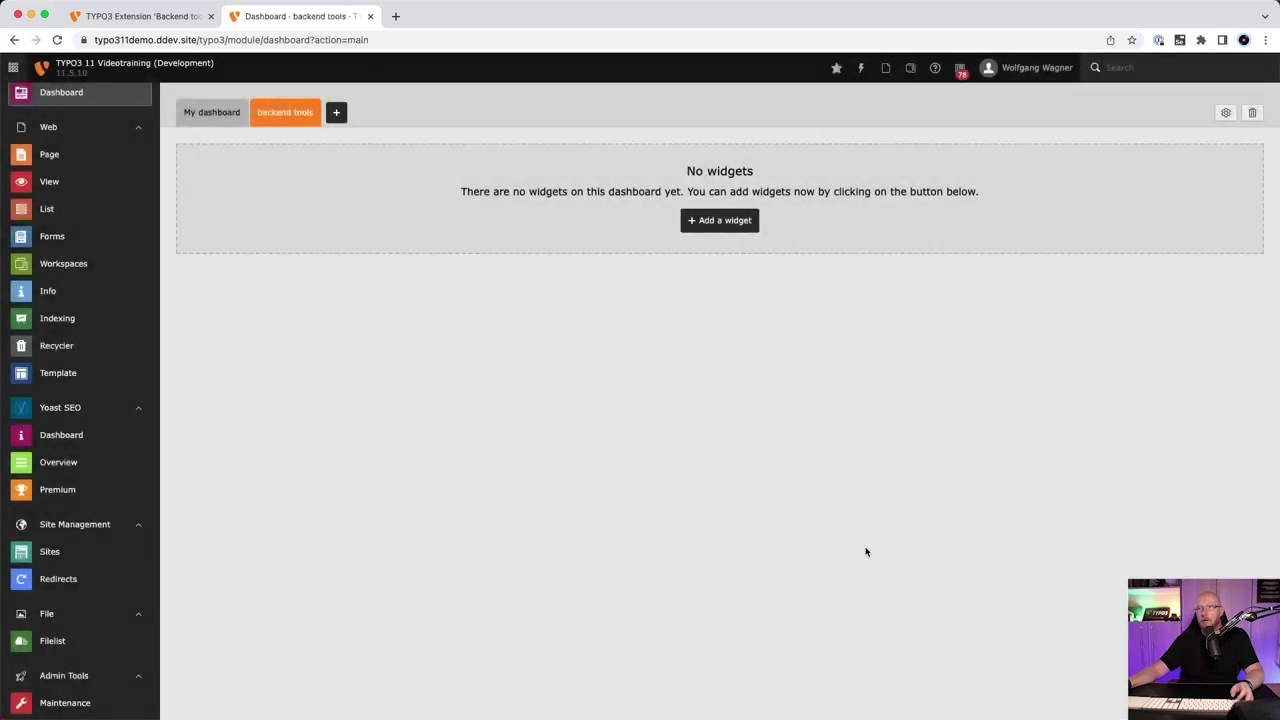
Step: Add the Fixpunkt widget "Statistic about extensions" to the backend tools dashboard and highlight its note about installed extensions
click(690, 212)
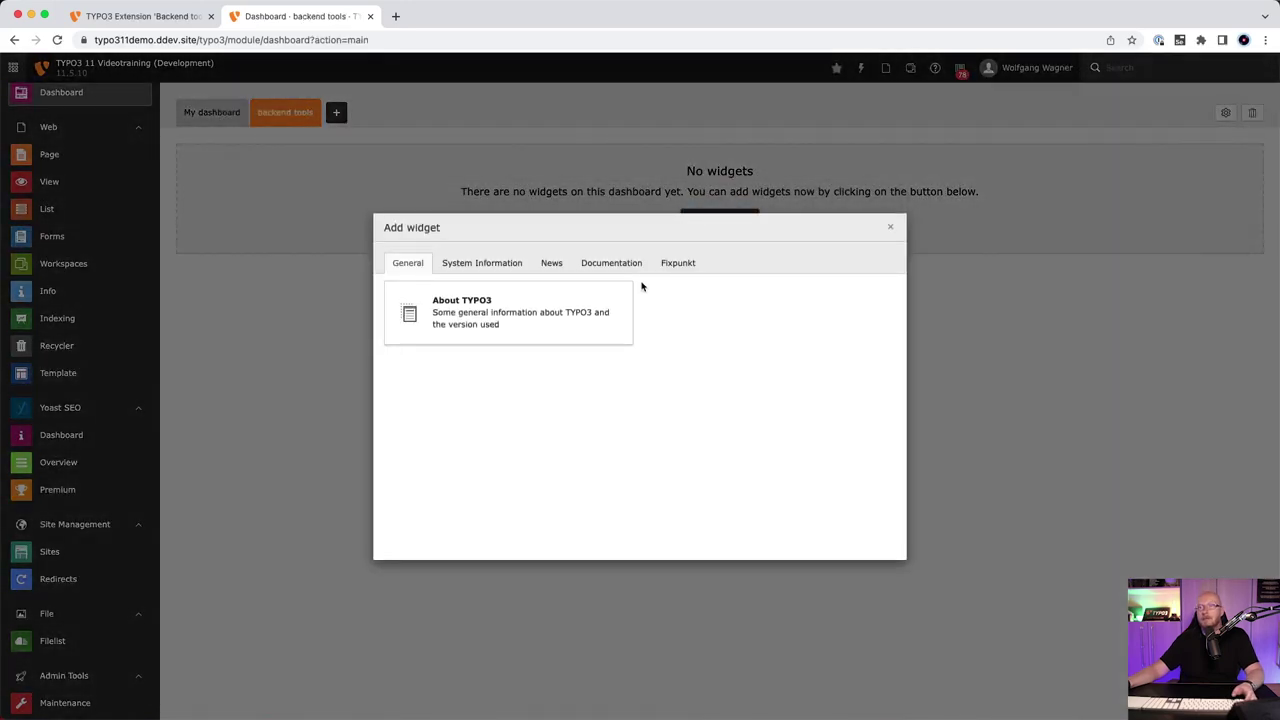
click(678, 262)
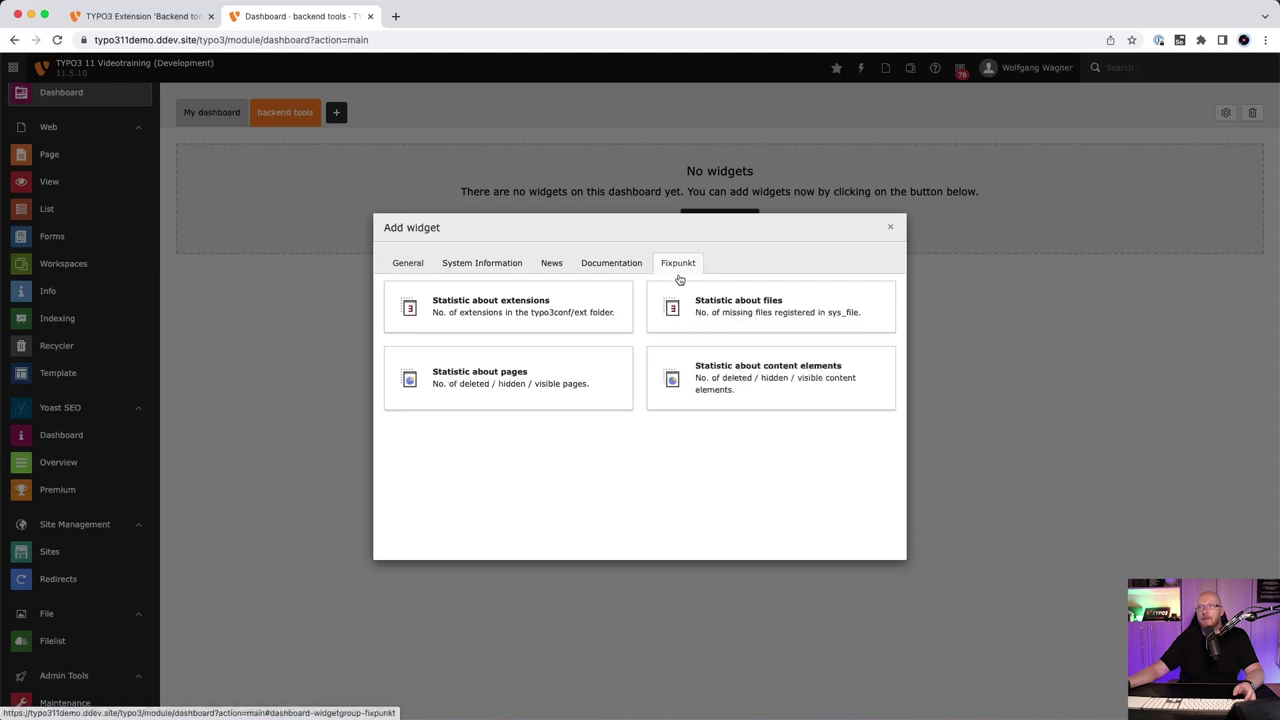
click(545, 318)
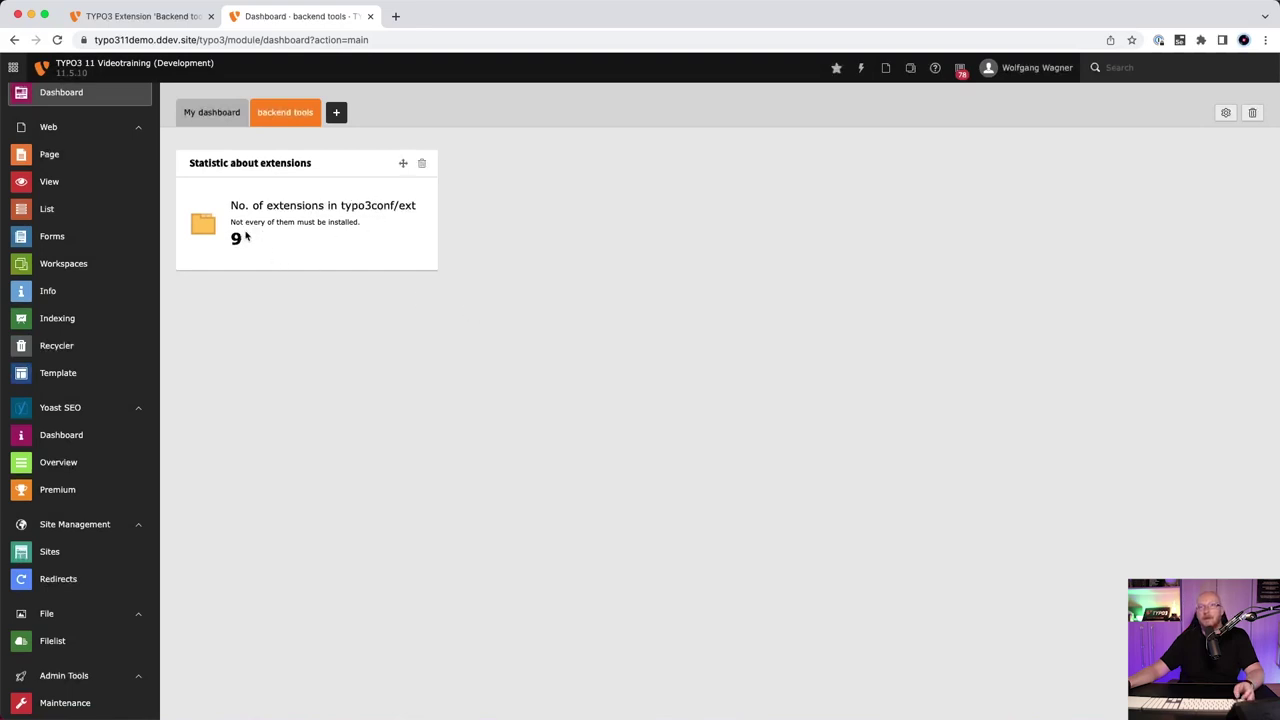
drag(257, 222, 350, 222)
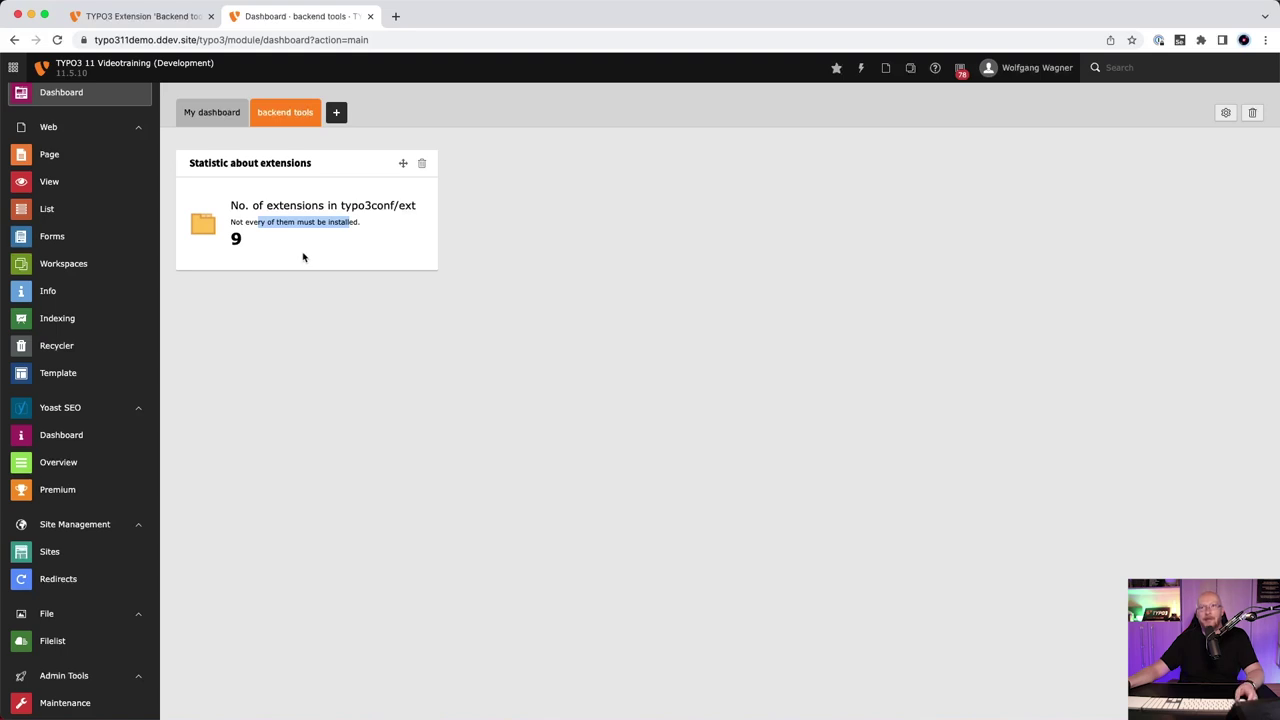
Step: Add the Fixpunkt widget "Statistic about files" to the backend tools dashboard
click(336, 112)
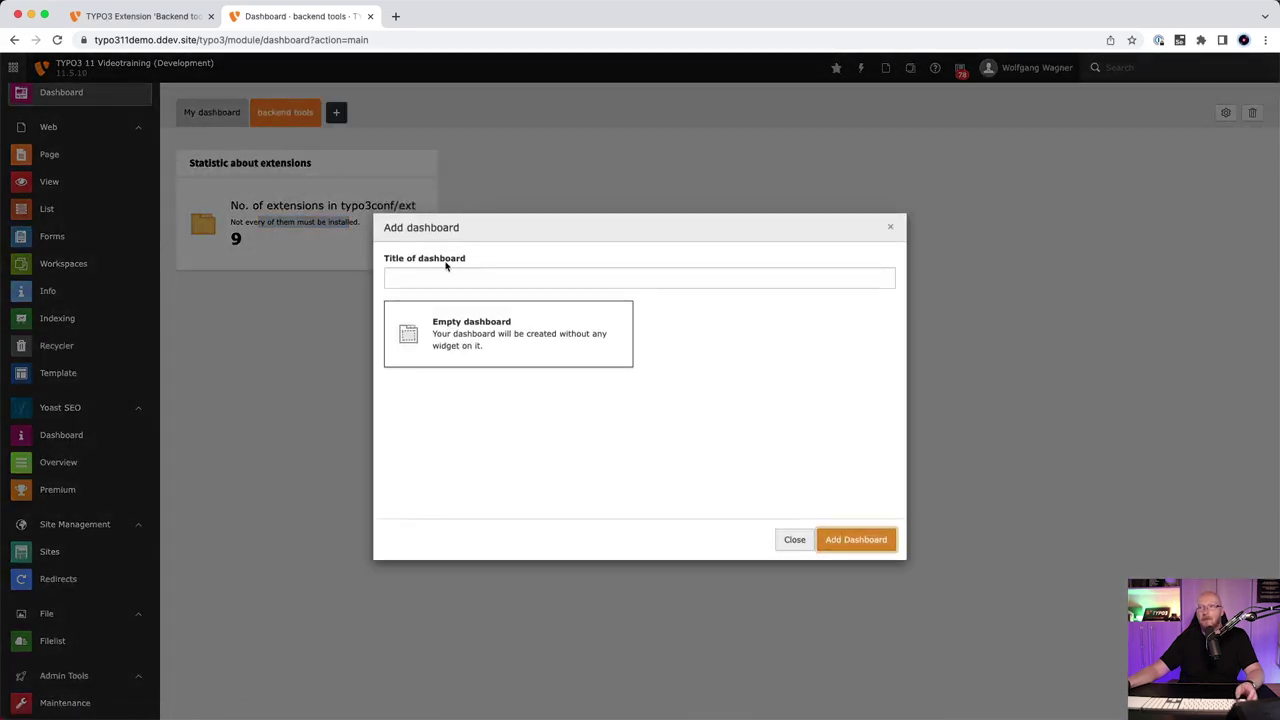
click(794, 539)
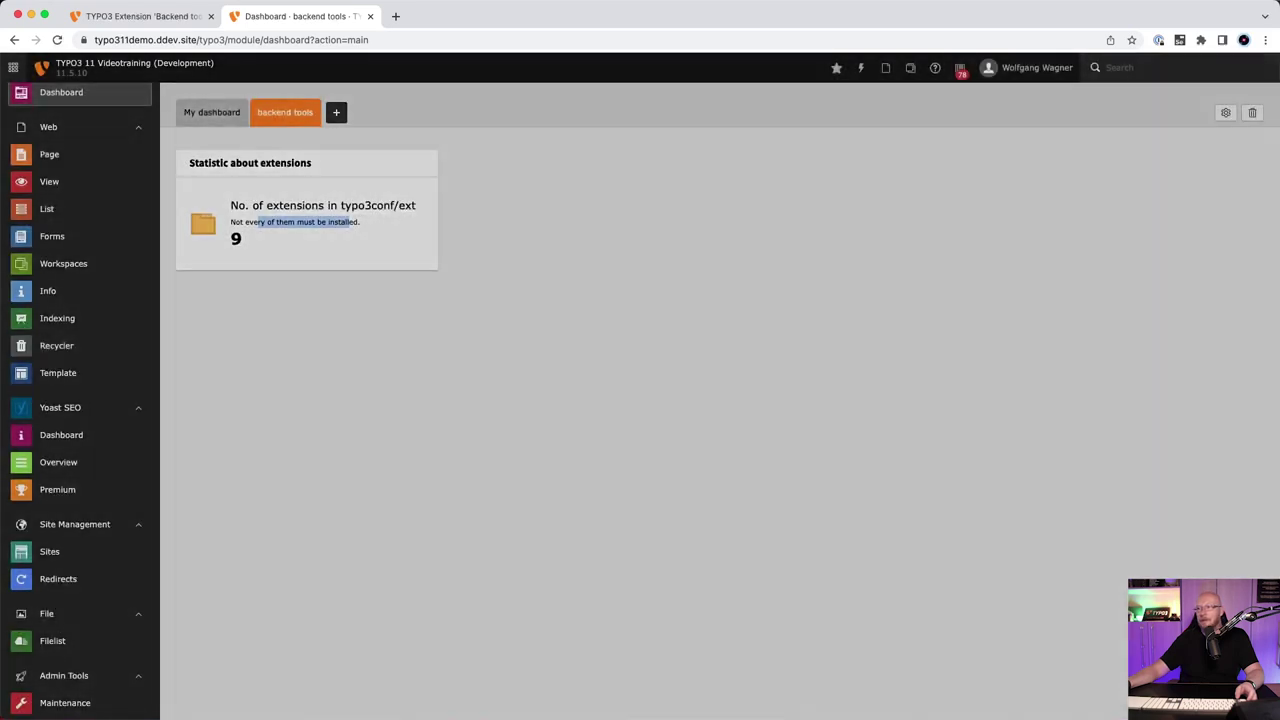
click(1240, 680)
click(676, 263)
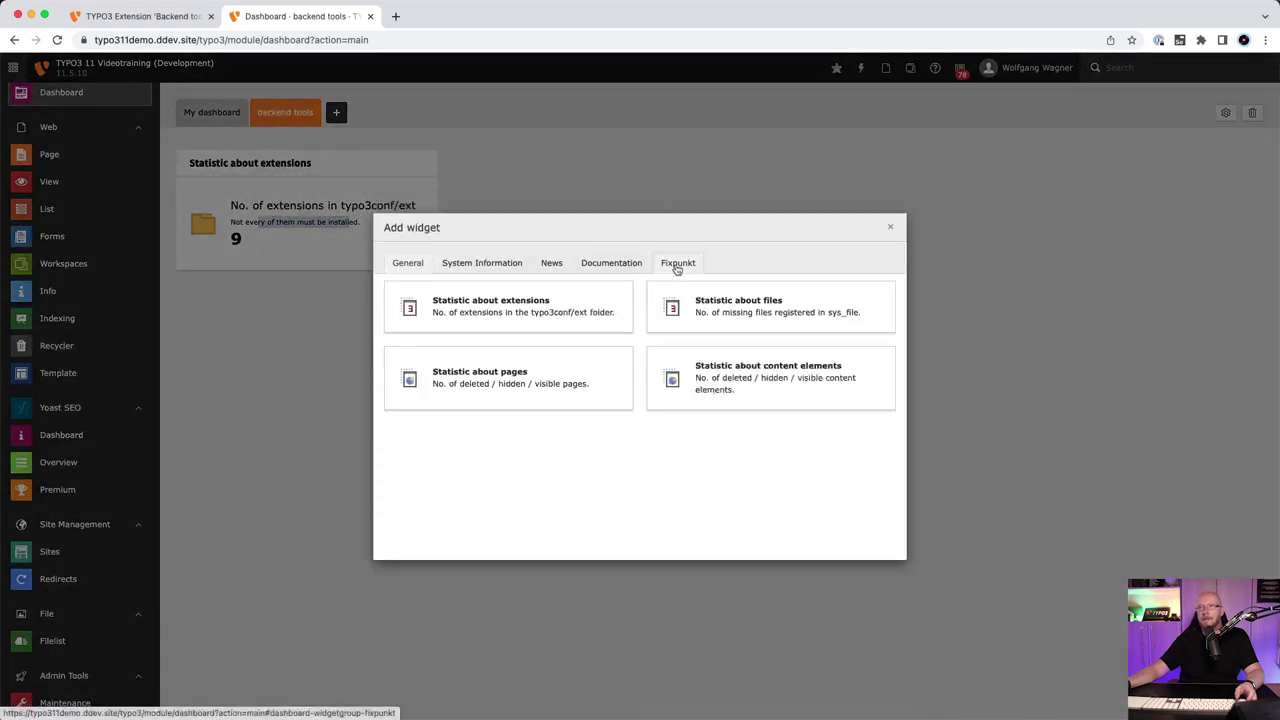
click(754, 312)
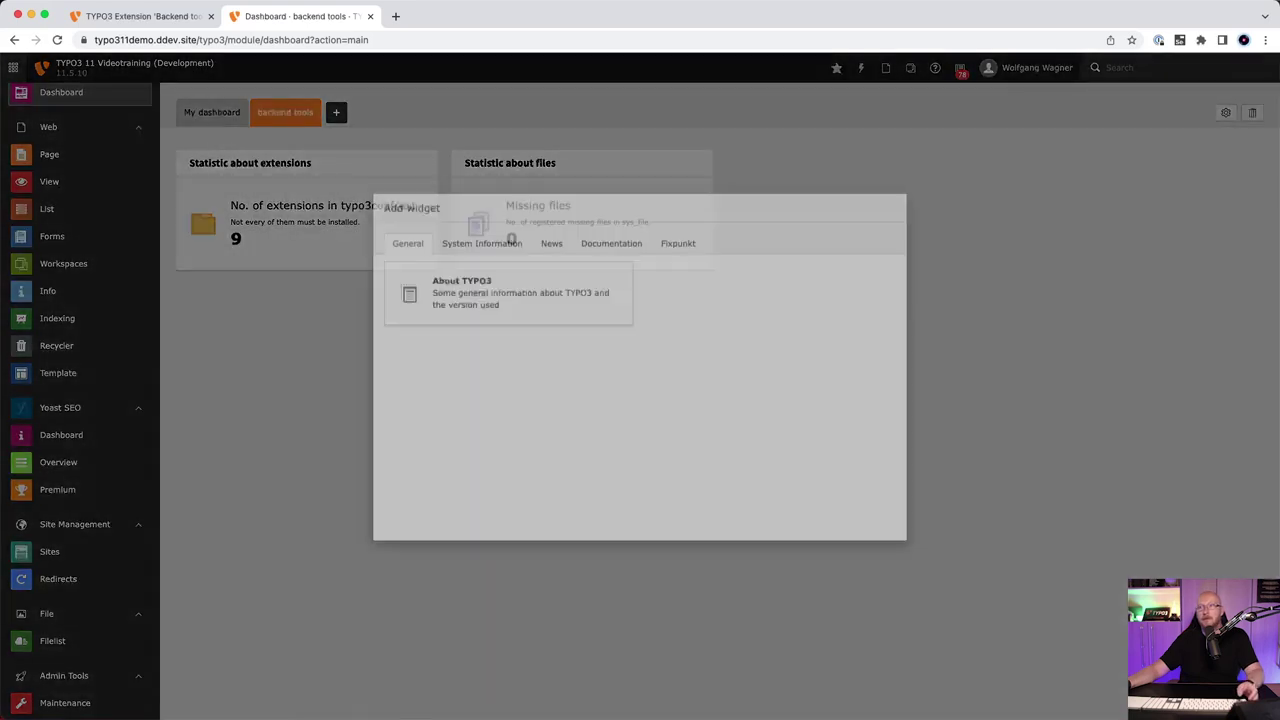
Step: Add the Fixpunkt widget "Statistic about pages" to the dashboard and check the values of its chart segments
click(683, 270)
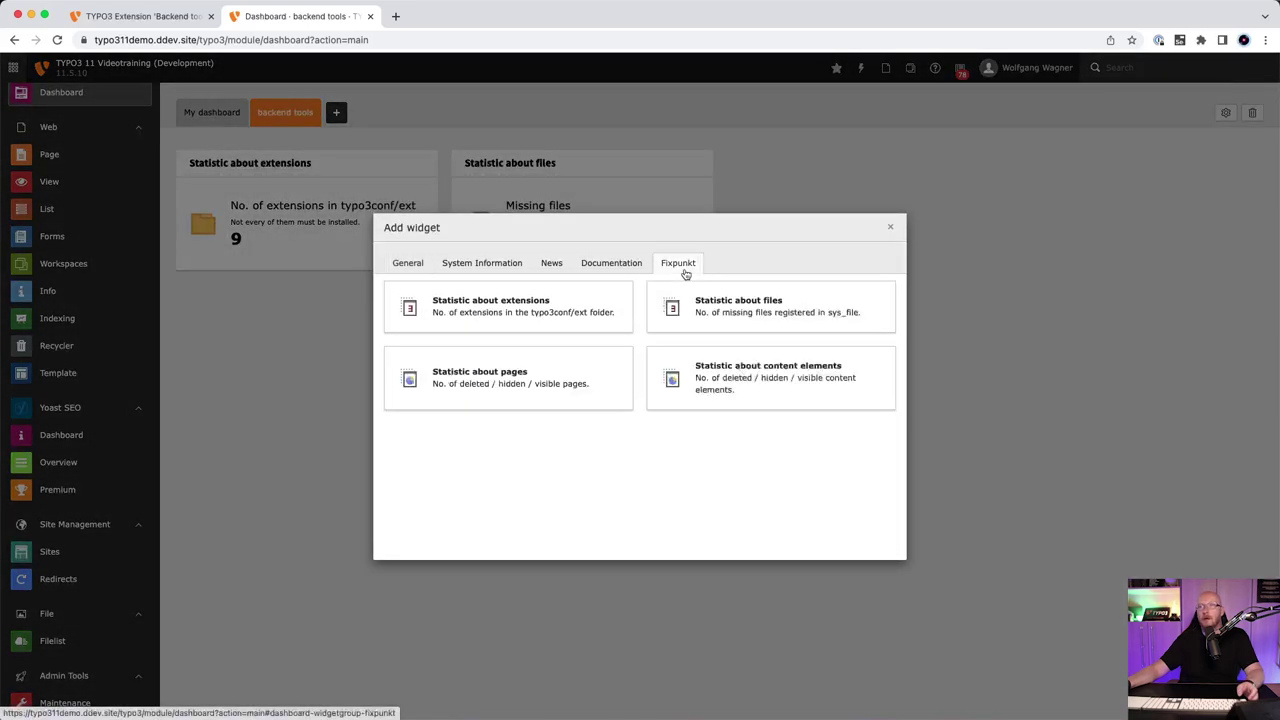
click(492, 378)
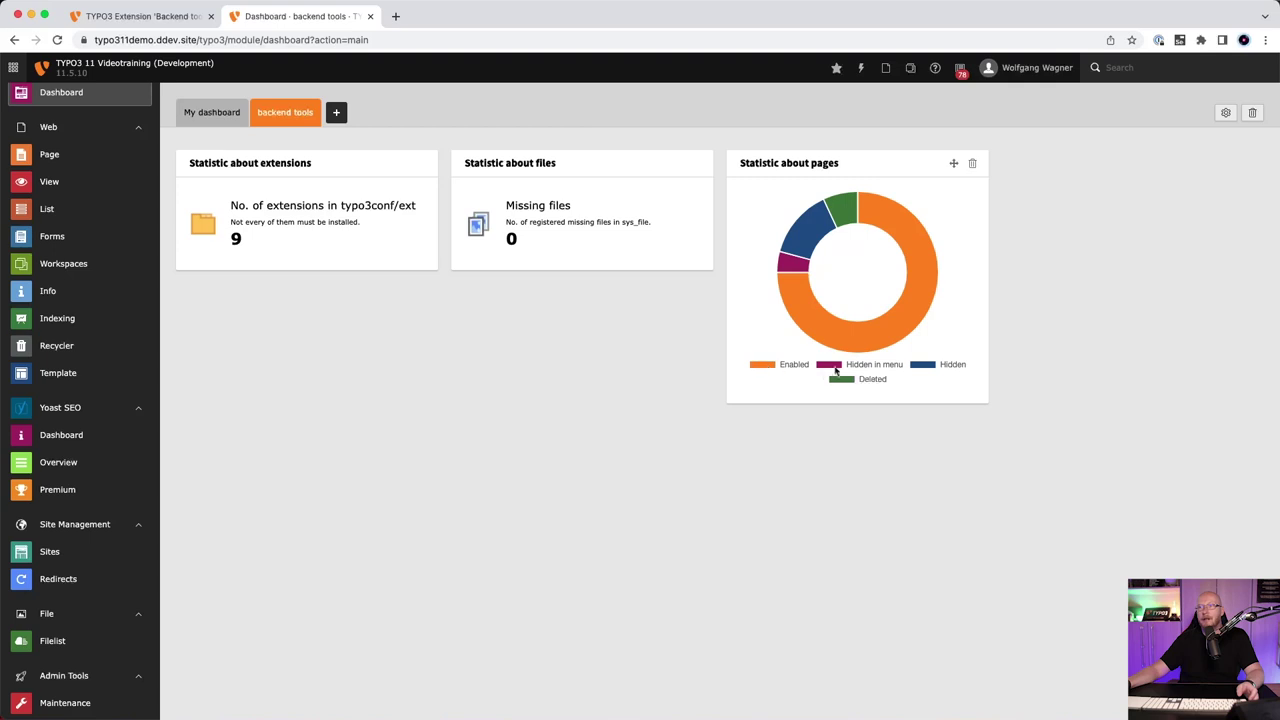
mouse_move(799, 229)
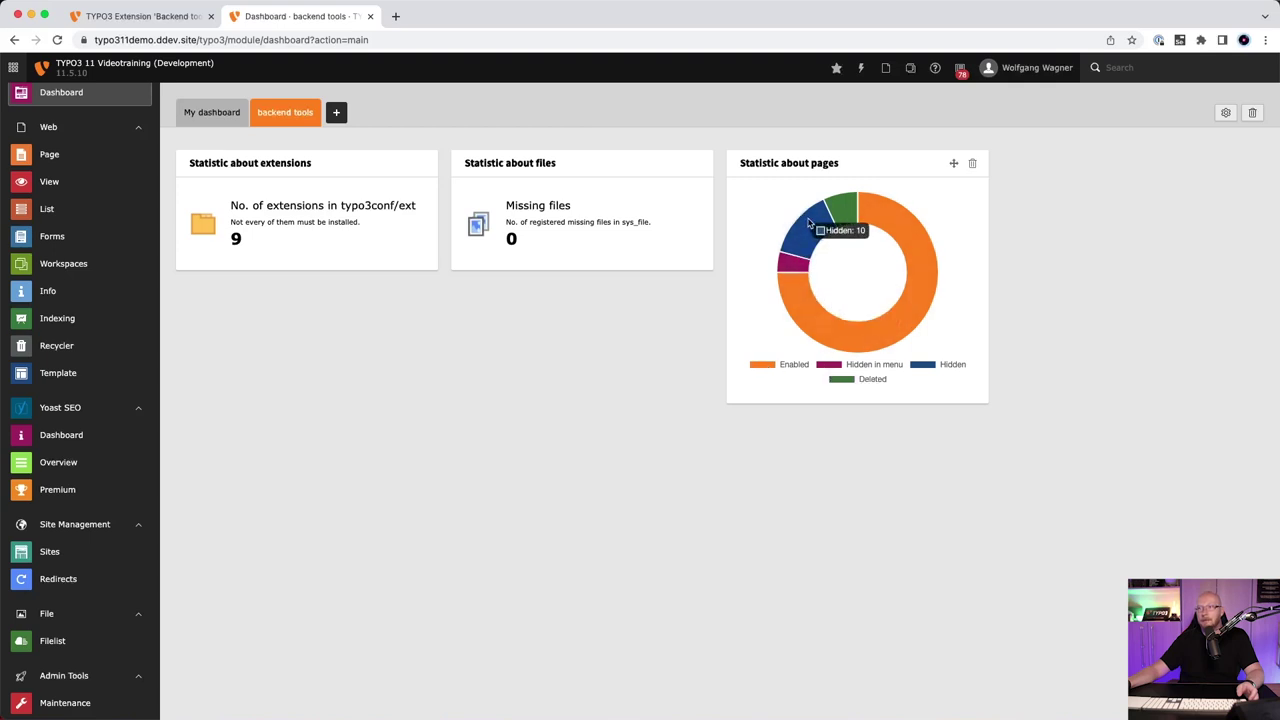
mouse_move(843, 205)
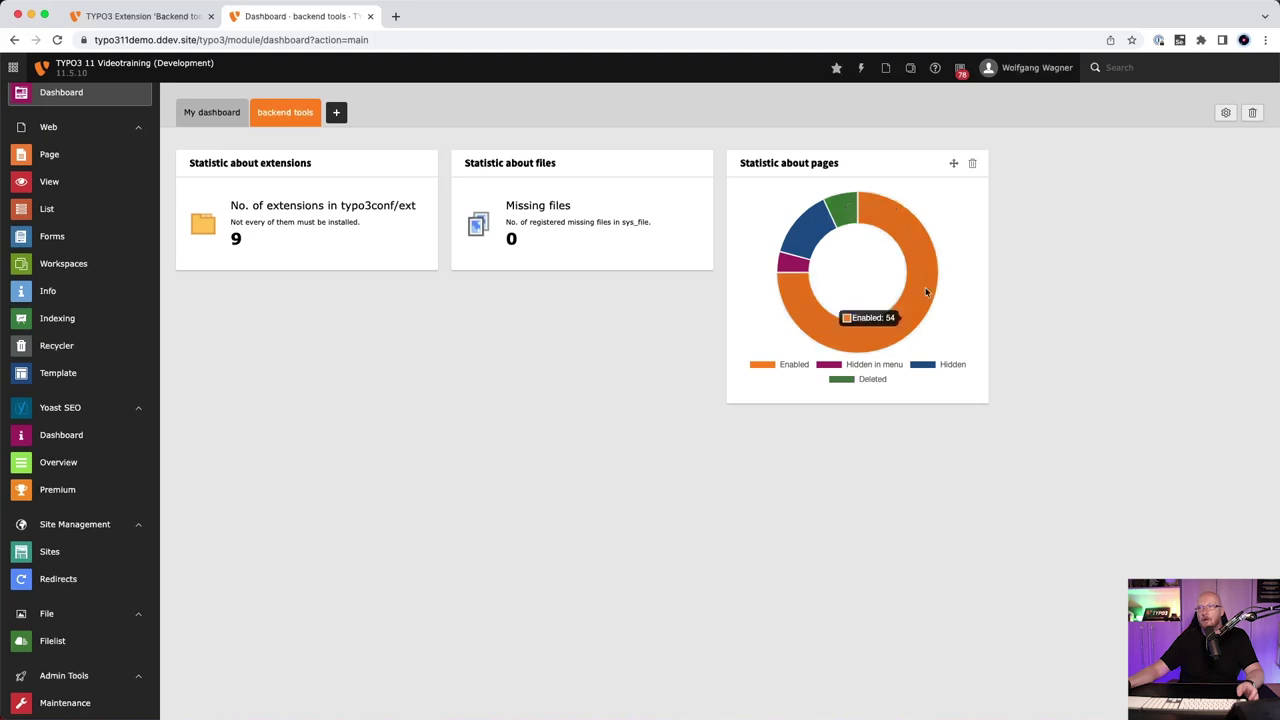
Step: Add the Fixpunkt widget "Statistic about content elements" to the backend tools dashboard
click(1240, 680)
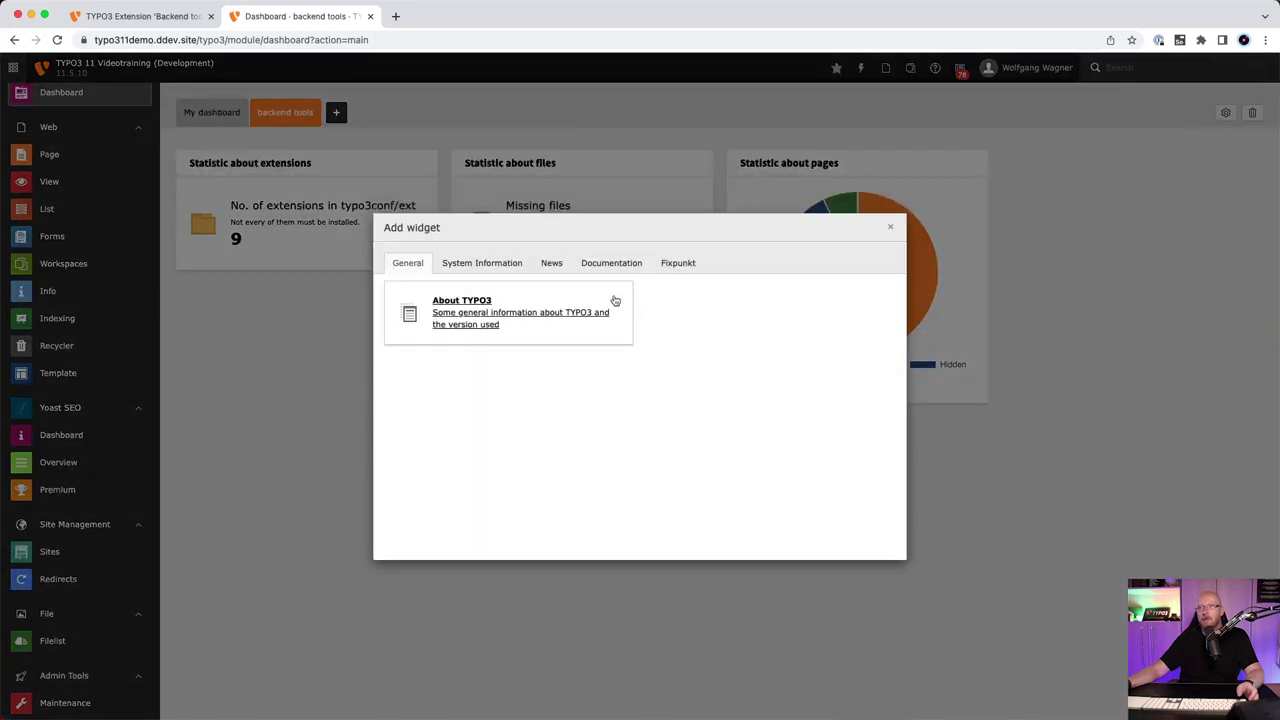
click(678, 262)
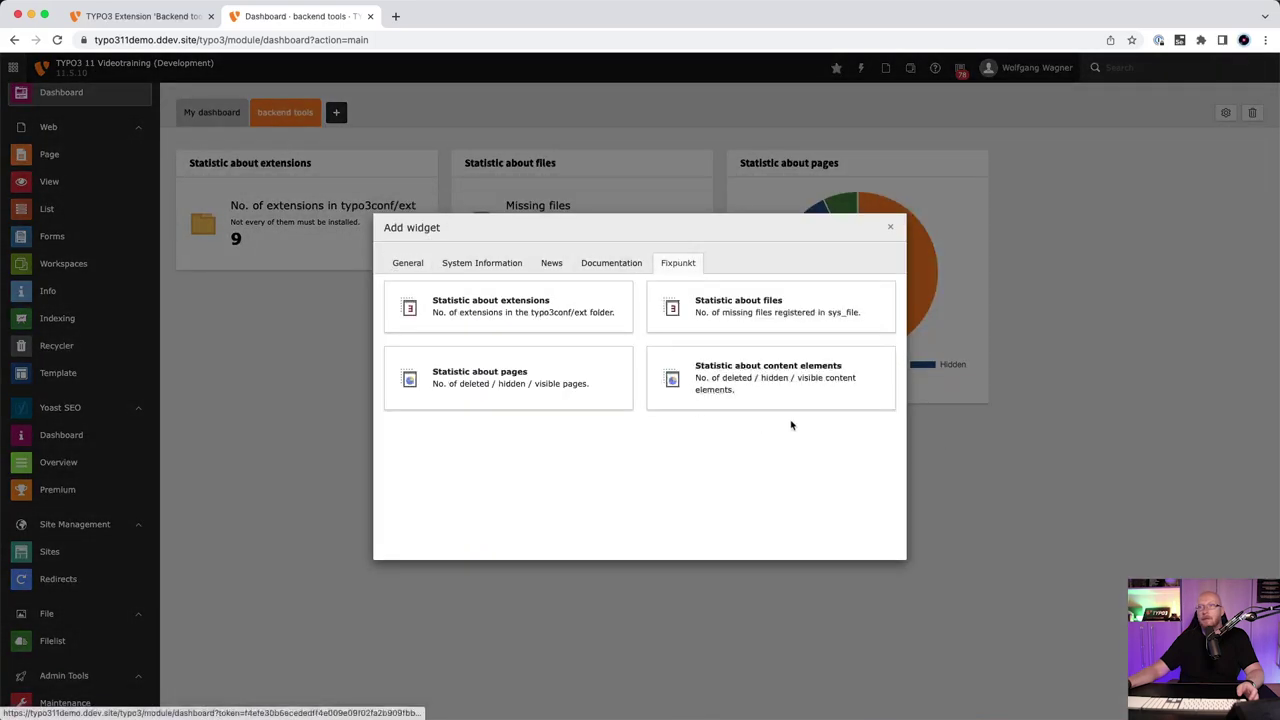
click(740, 382)
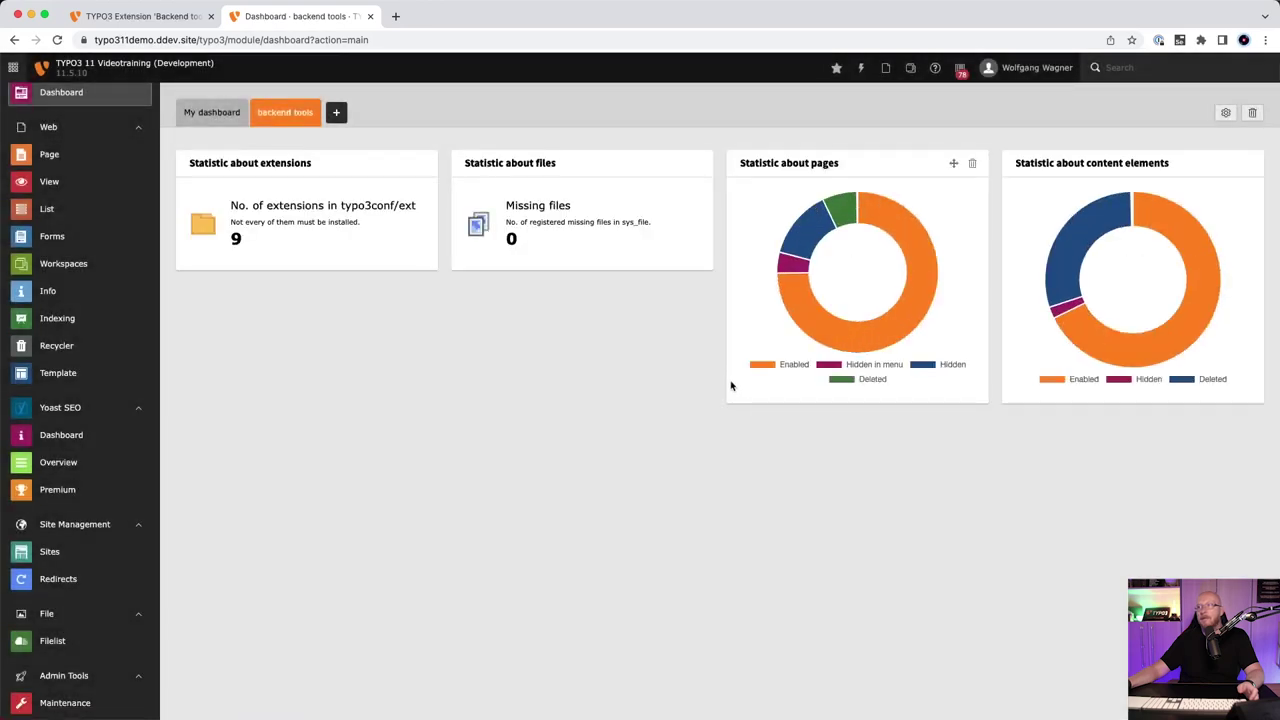
Step: Examine the enabled, hidden and deleted segments in the content elements and pages charts
mouse_move(1089, 352)
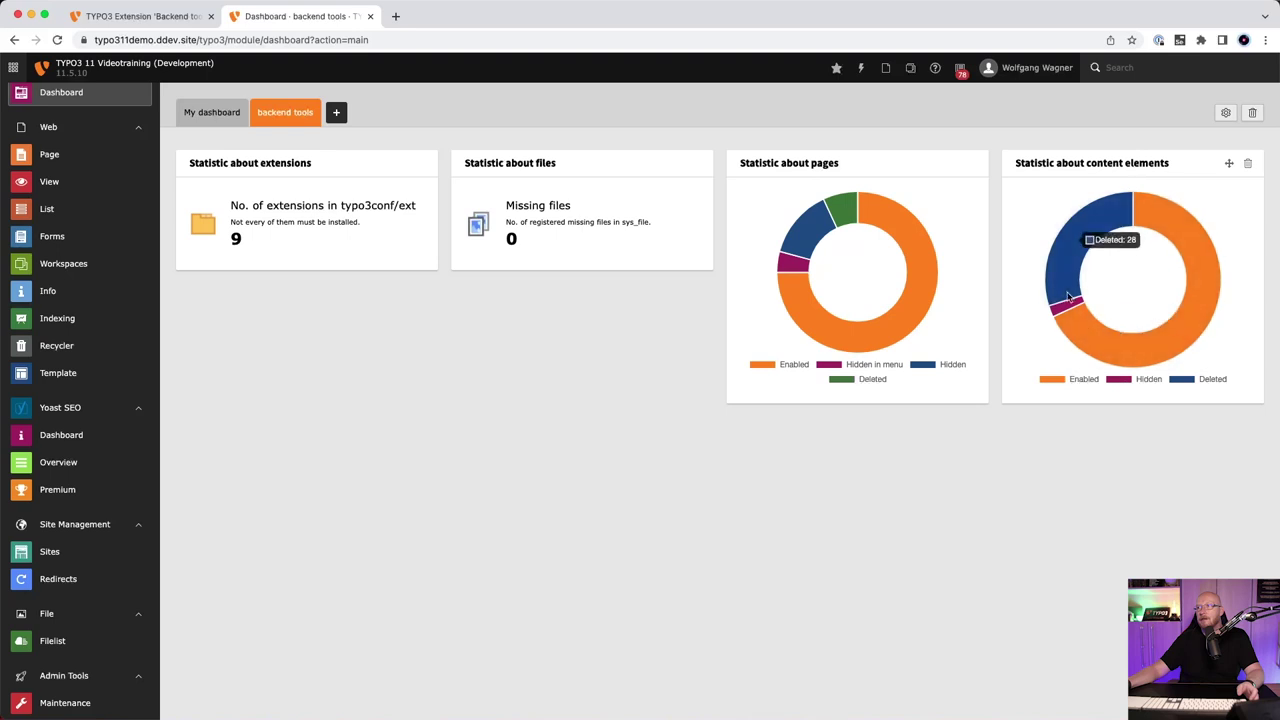
mouse_move(1077, 316)
mouse_move(1069, 247)
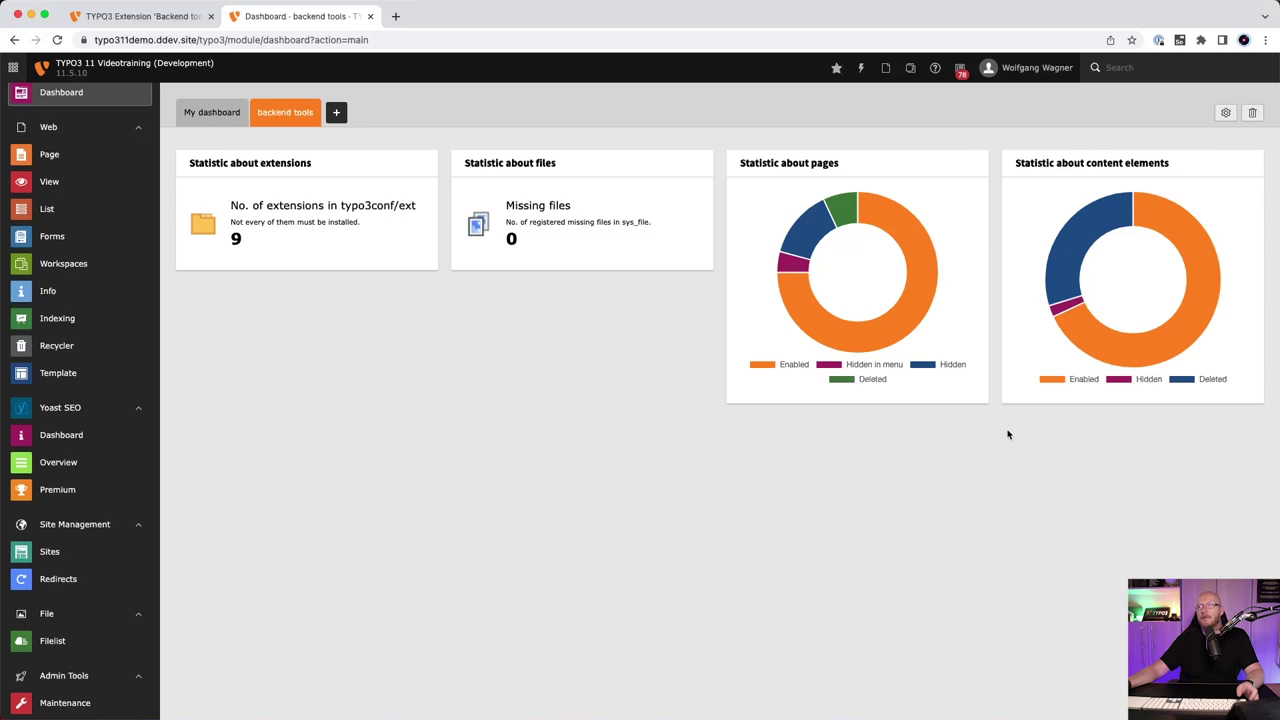
mouse_move(1190, 263)
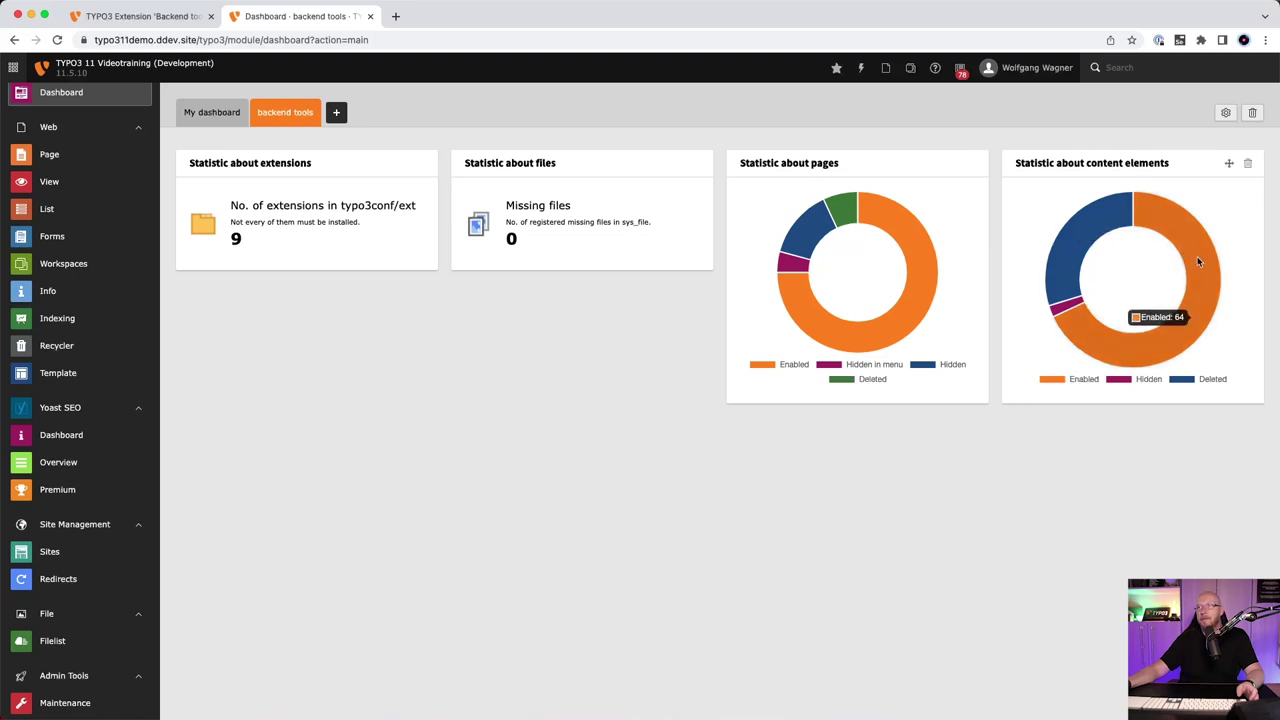
mouse_move(797, 240)
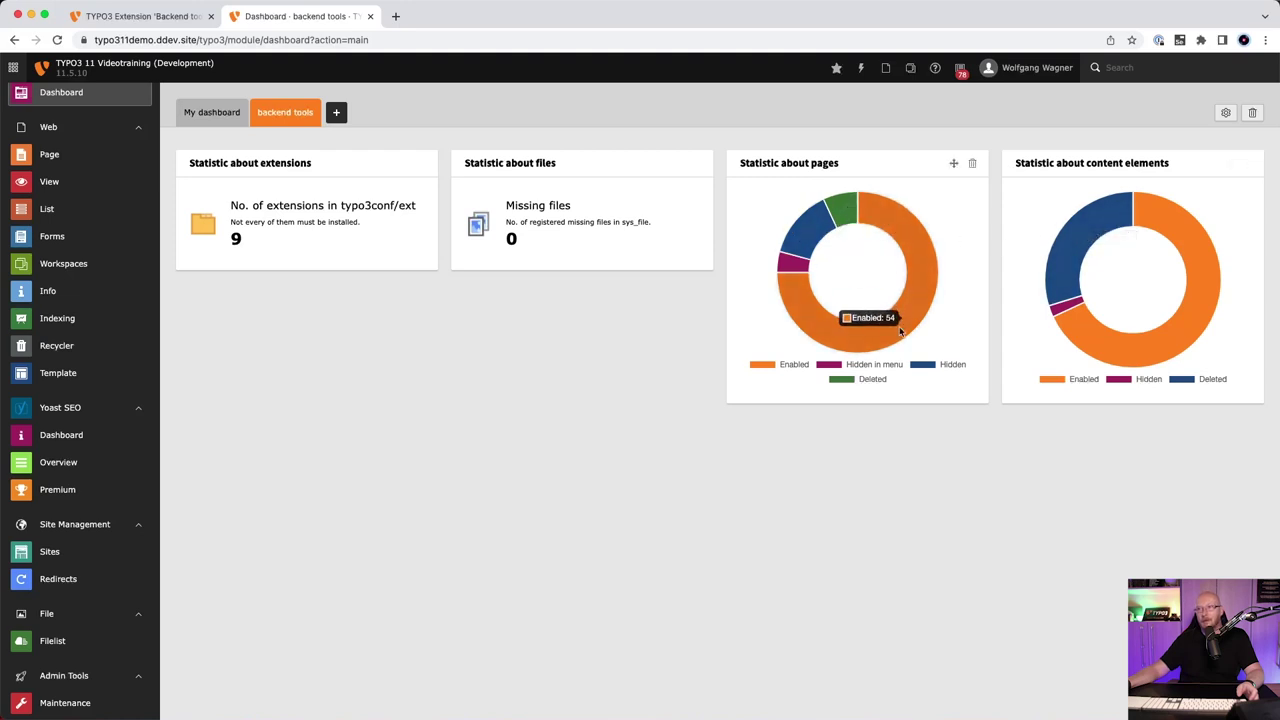
mouse_move(783, 269)
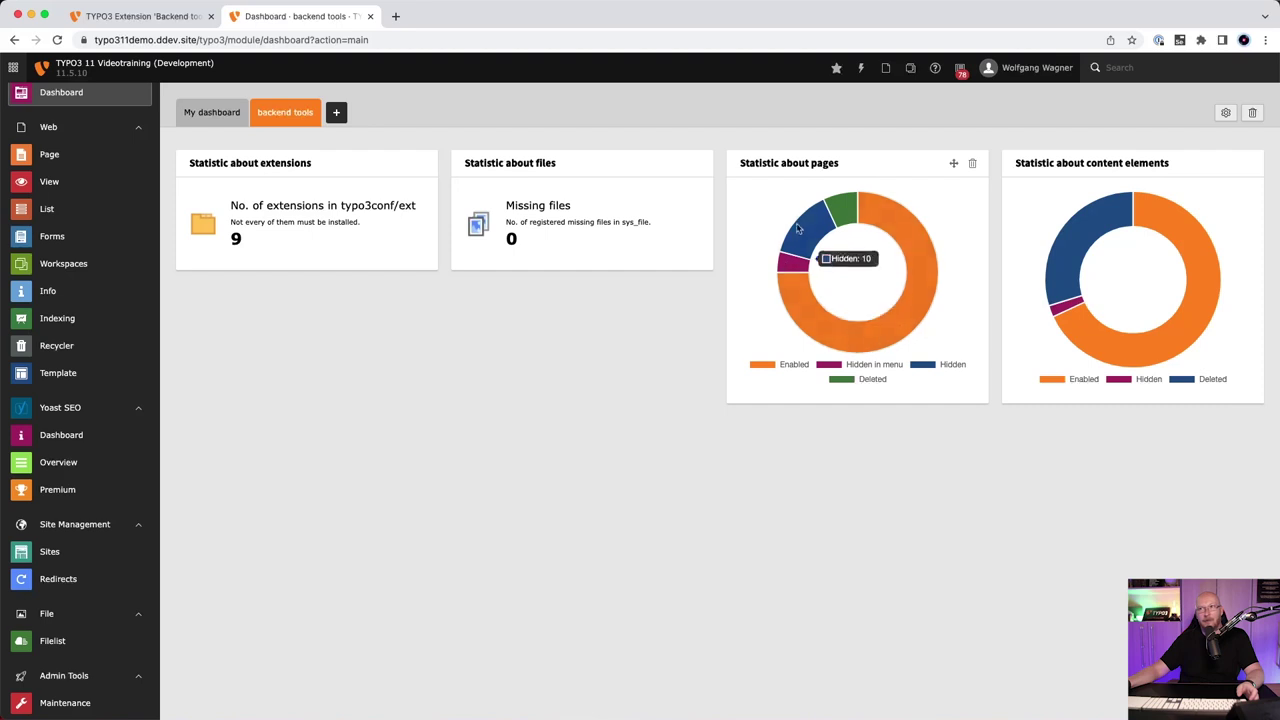
mouse_move(895, 207)
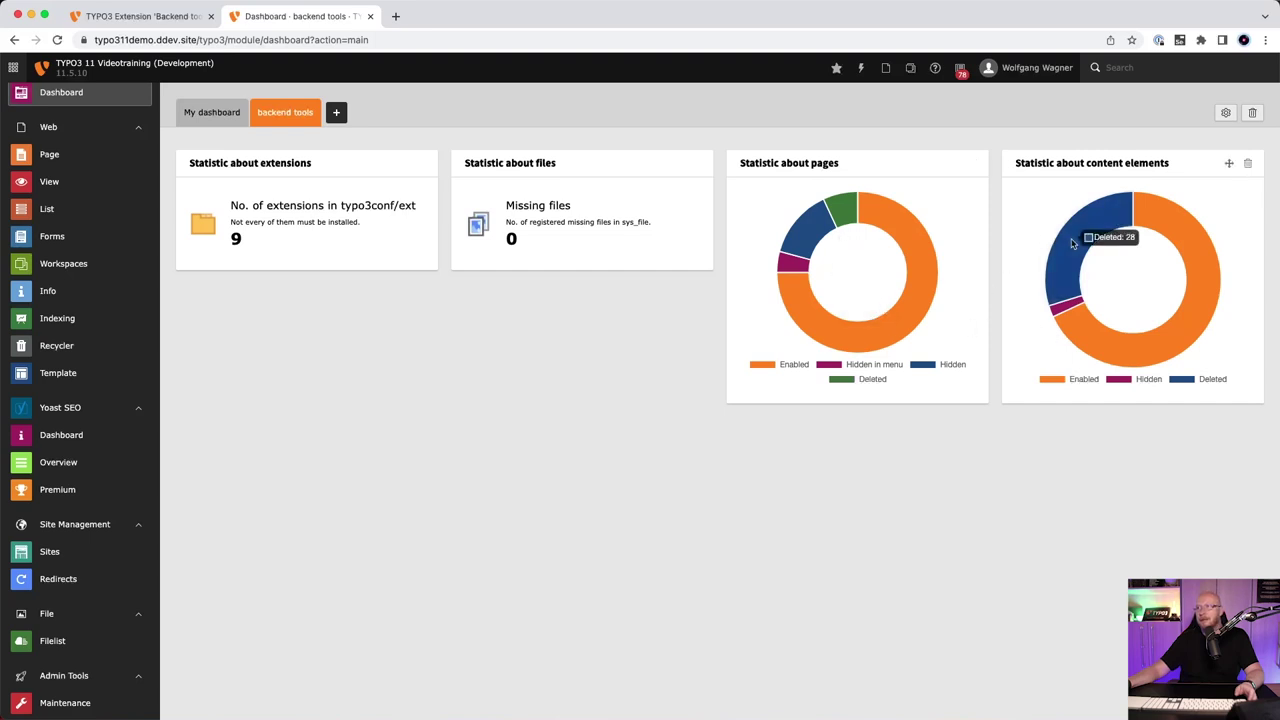
mouse_move(833, 200)
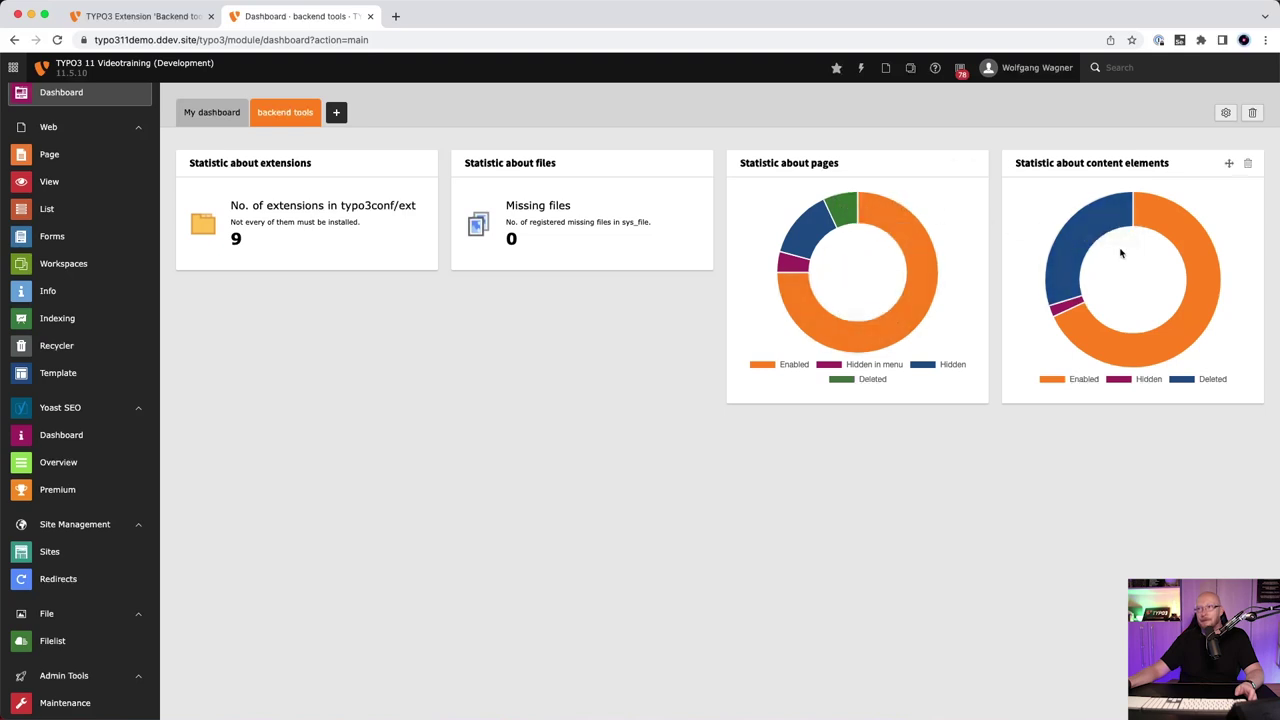
mouse_move(857, 221)
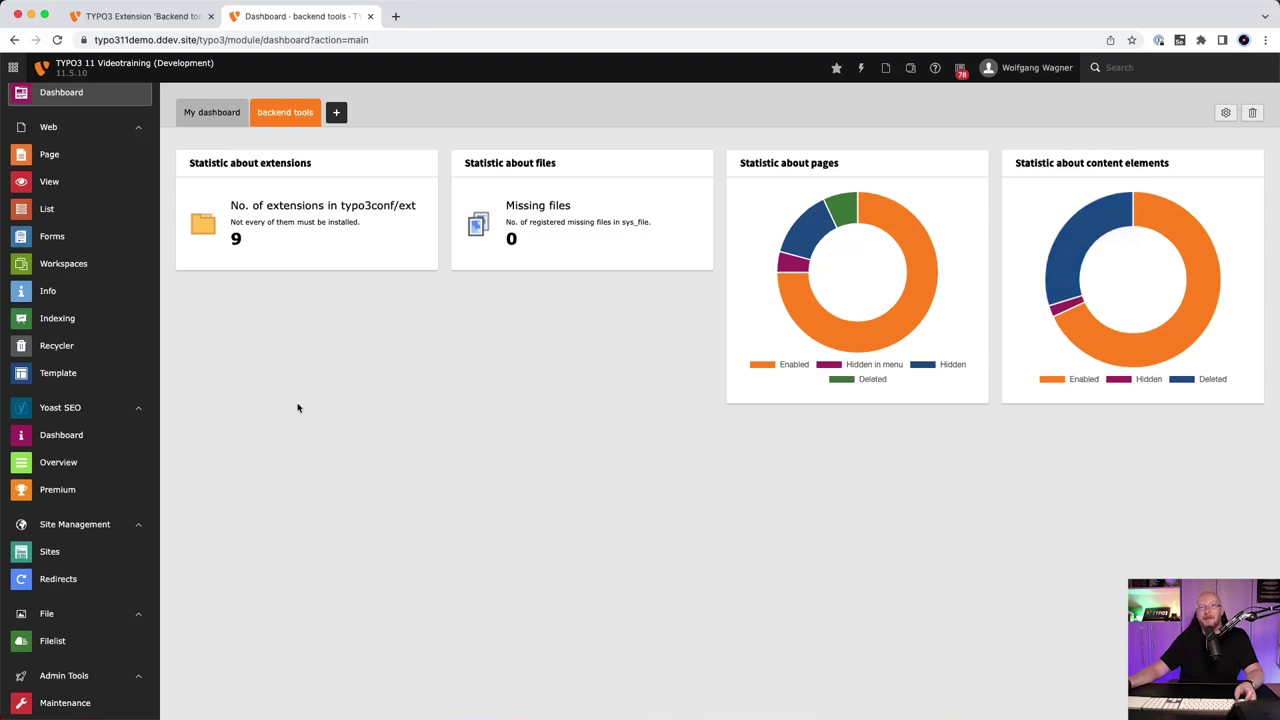
Step: Return to the Backendtools module under Admin Tools
scroll(87, 530, down, 5)
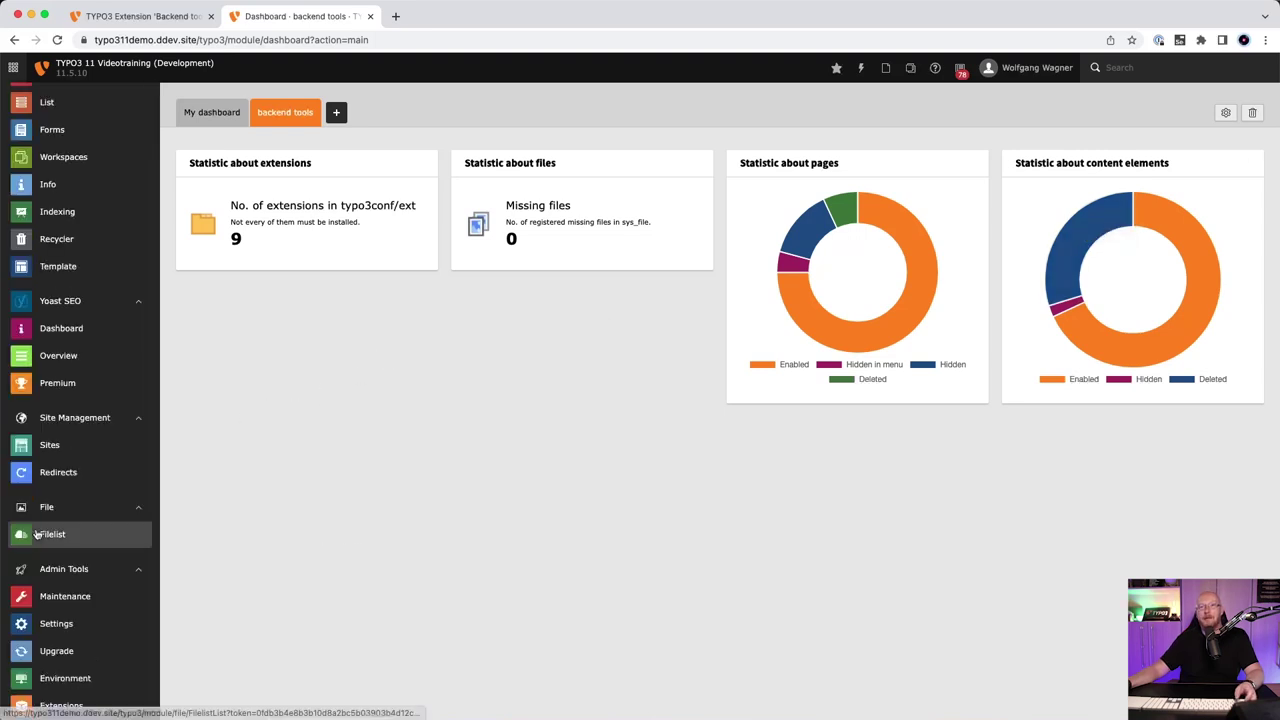
click(80, 553)
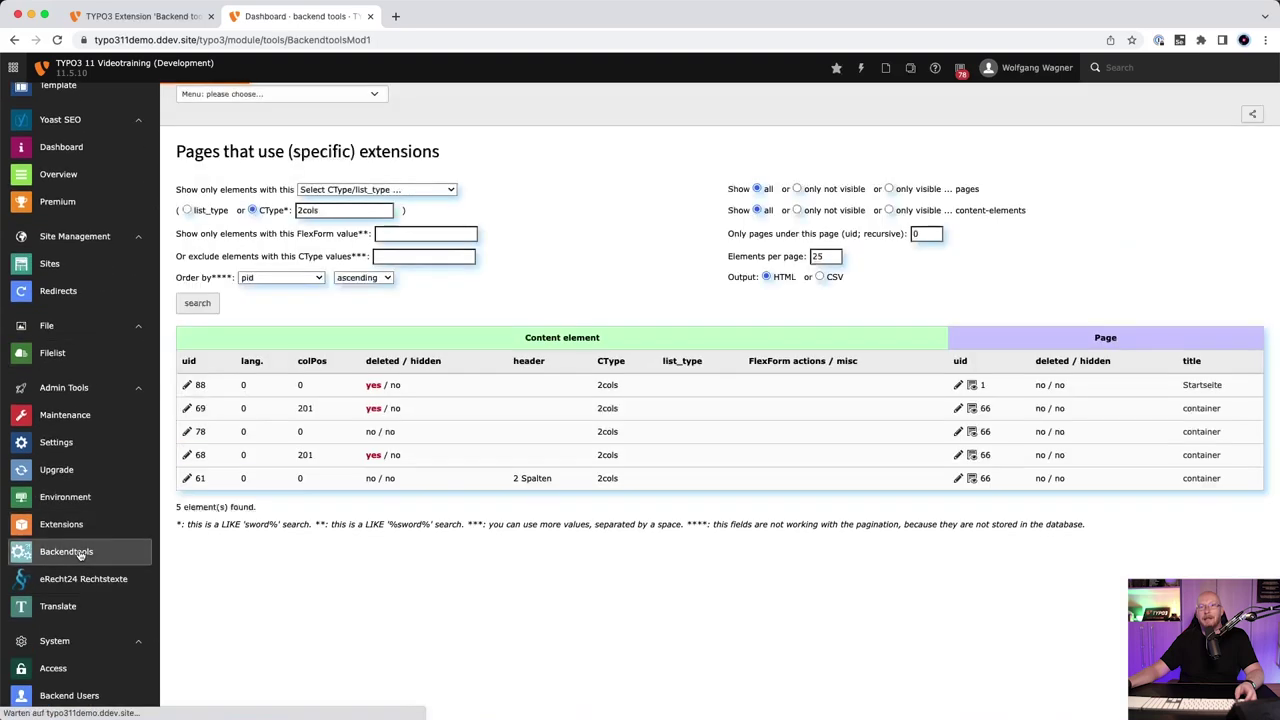